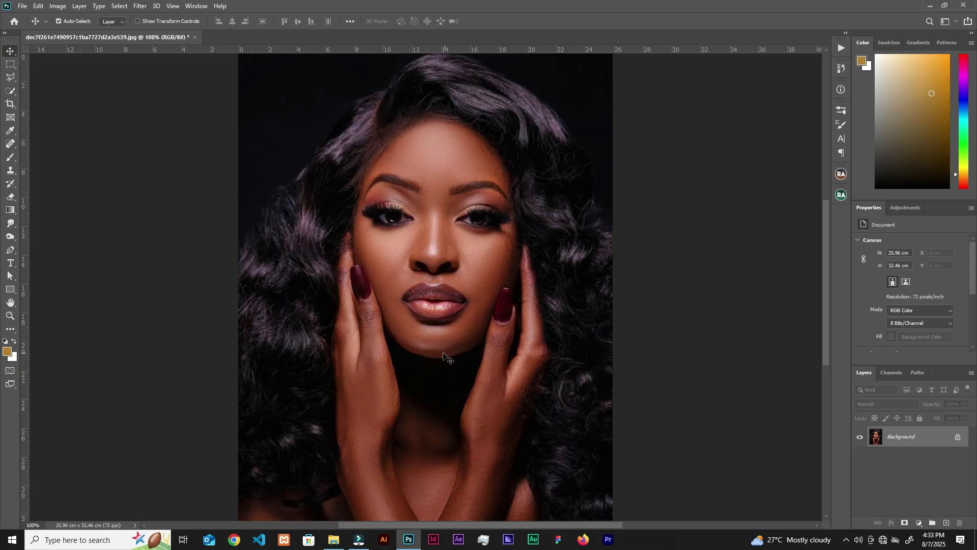
Check the Topaz Labs filter submenu in Photoshop, then switch to File Explorer.
mouse_move(220, 224)
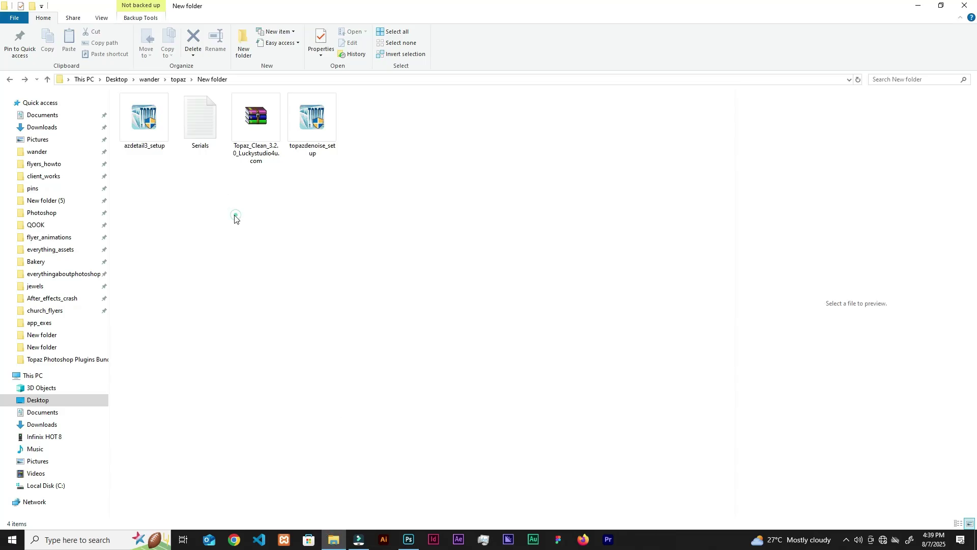
left_click(84, 80)
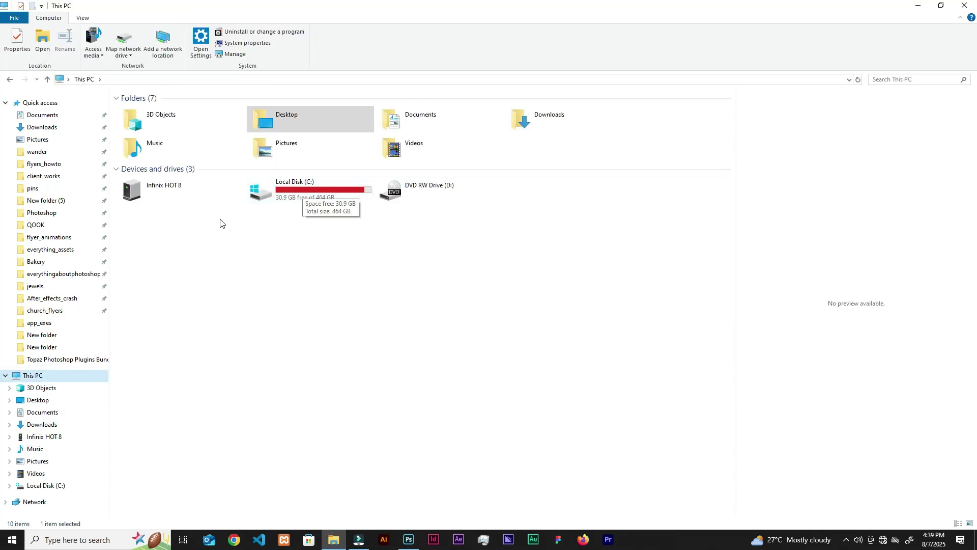
Open C:\Program Files (x86)\Topaz Labs to check the installed plugin folders.
double_click(298, 202)
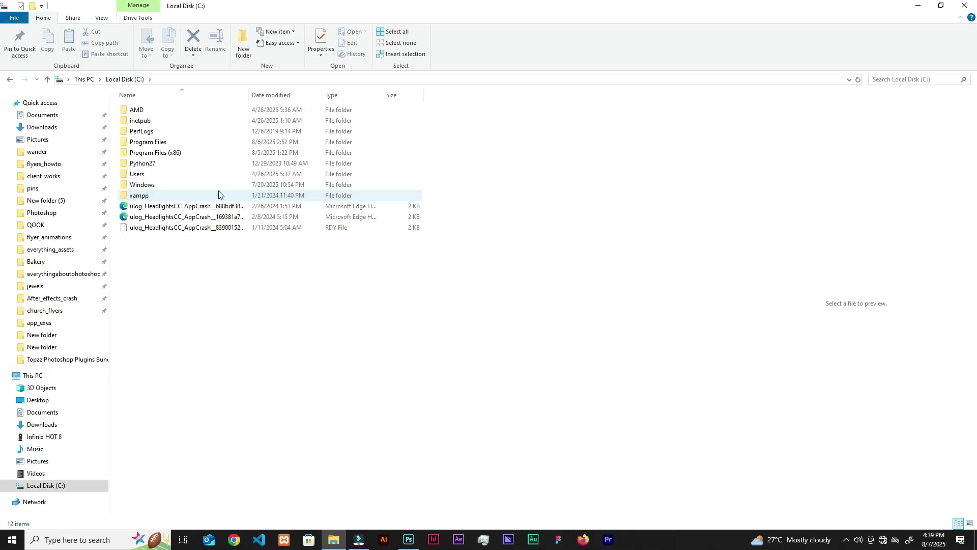
double_click(196, 154)
double_click(195, 401)
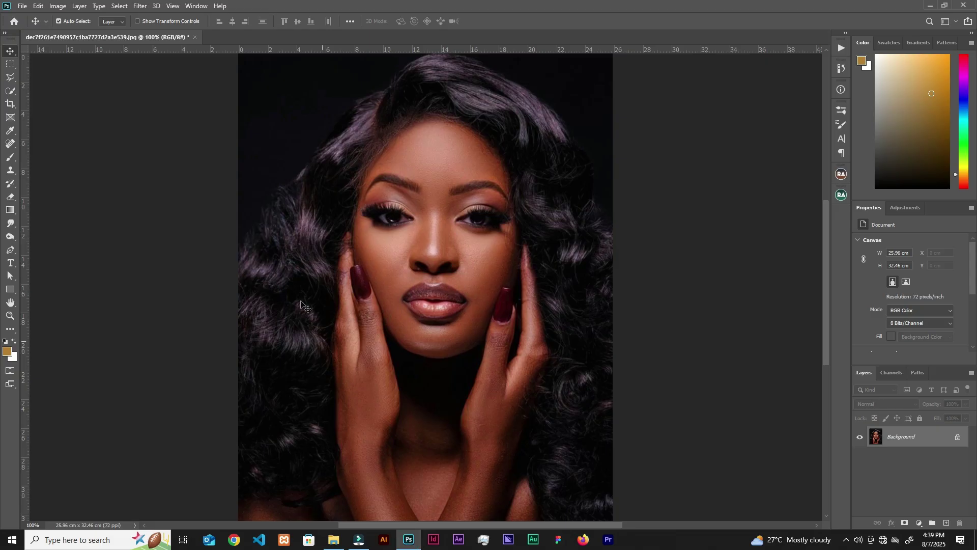
Recheck Photoshop's Topaz Labs filters, select the plugin folders, then the Topaz_labs archive.
left_click(140, 6)
mouse_move(158, 223)
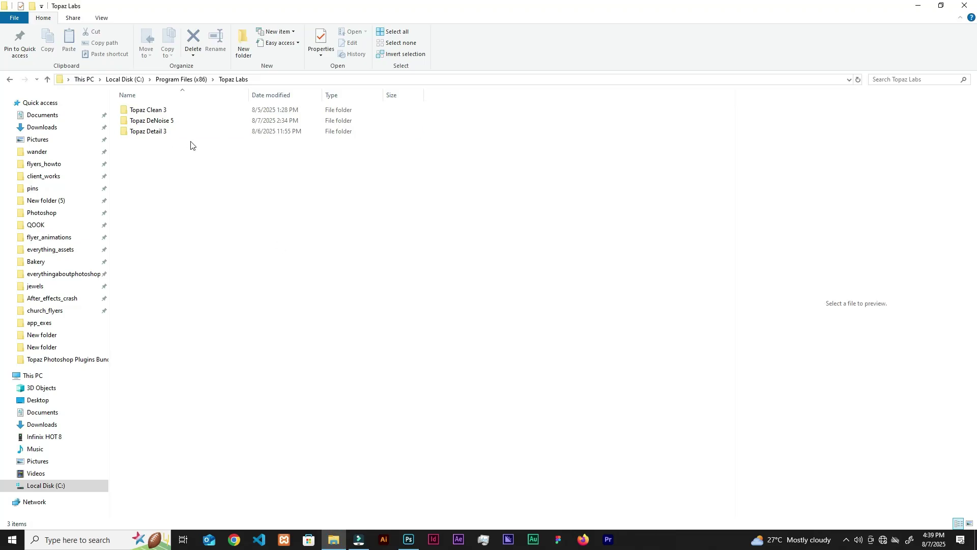
left_click_drag(168, 155, 183, 122)
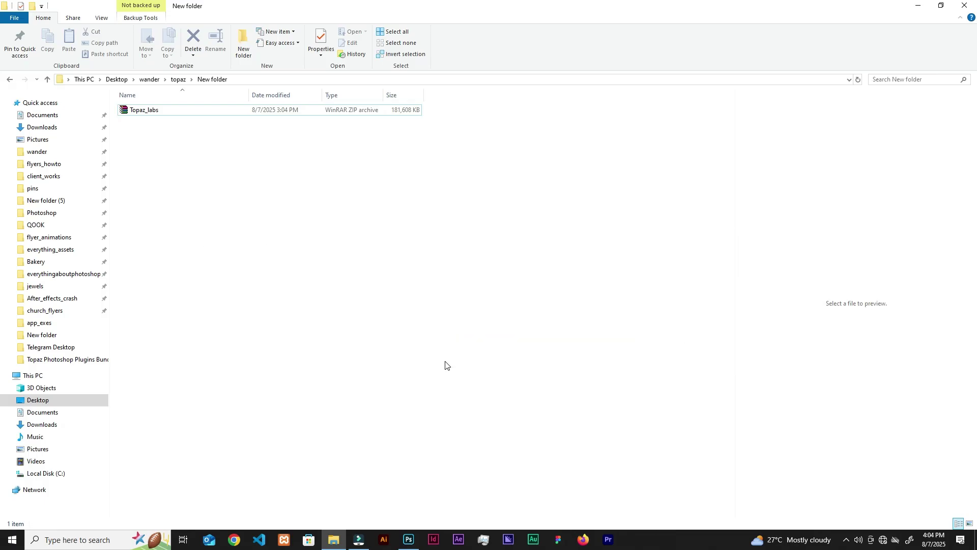
left_click(204, 111)
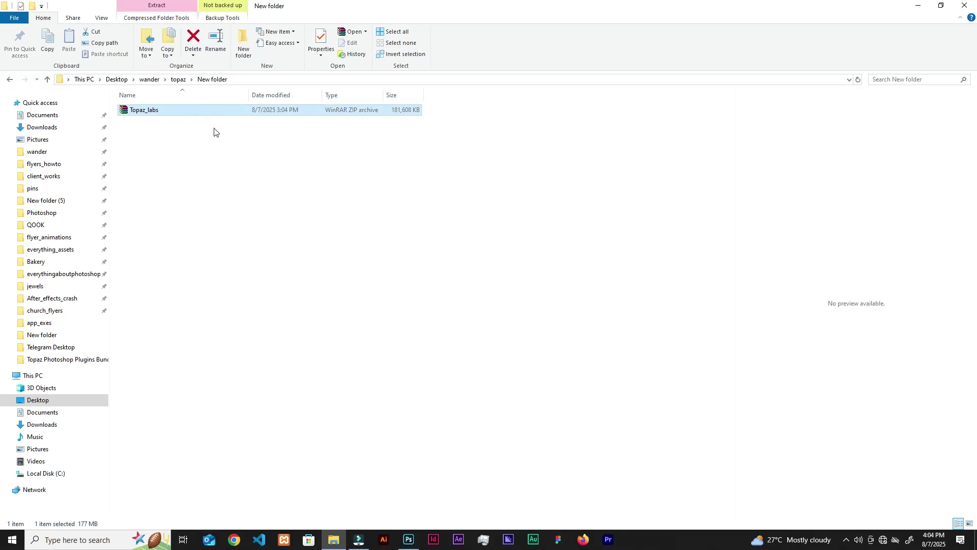
Extract Topaz_labs here, then look over Serials, the Topaz_Clean archive and the DeNoise setup.
right_click(213, 108)
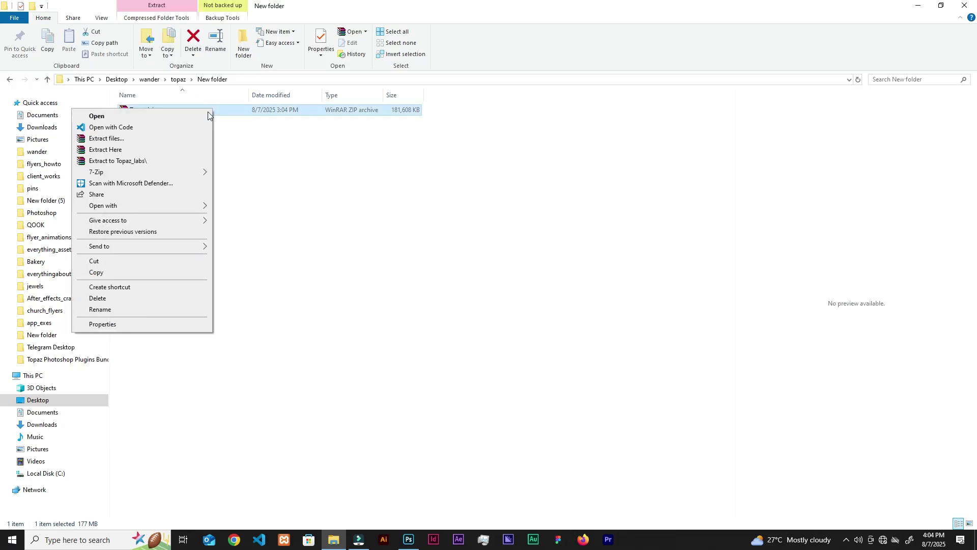
left_click(137, 151)
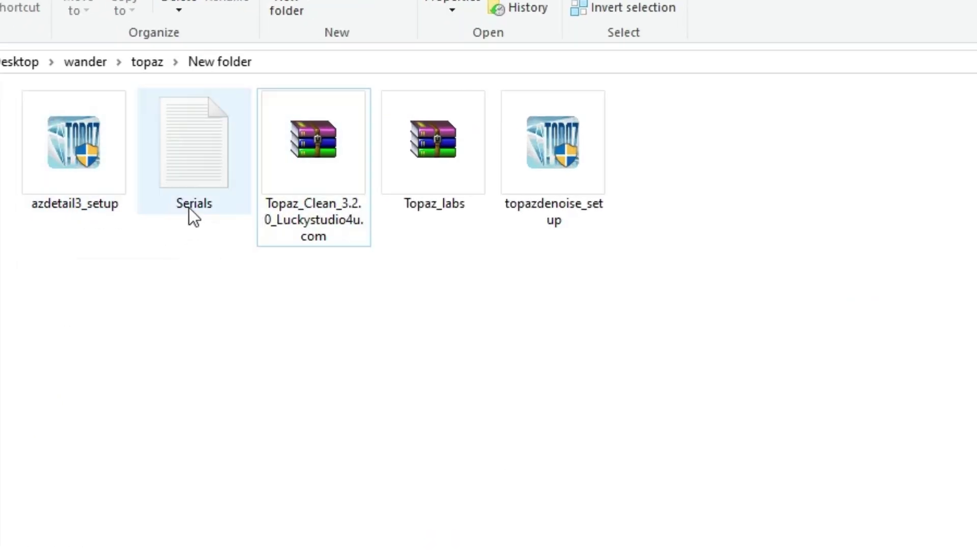
left_click(196, 195)
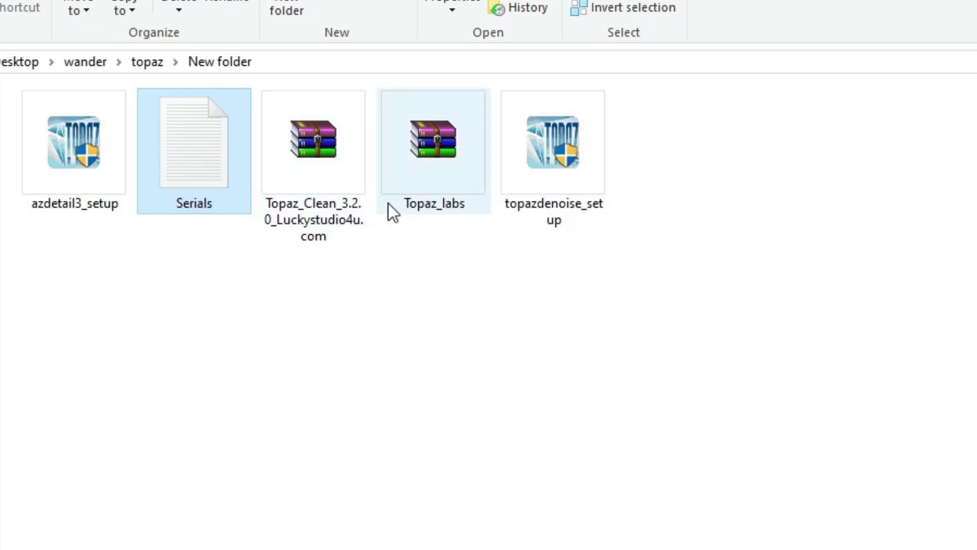
left_click(338, 206)
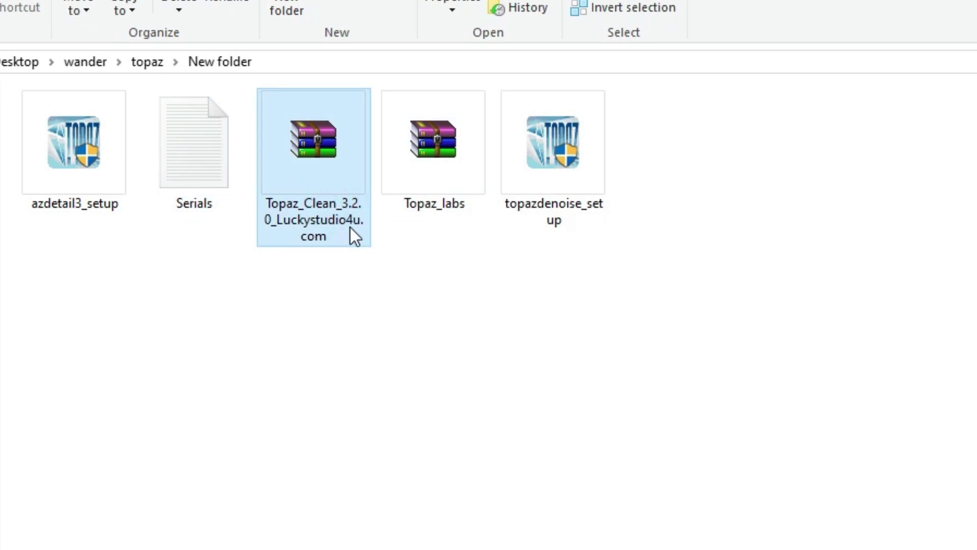
left_click(597, 205)
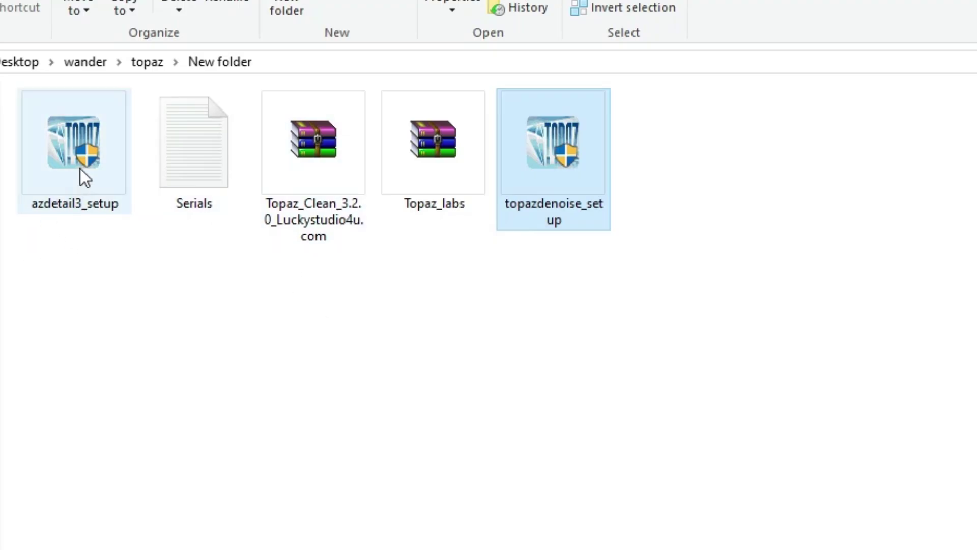
double_click(67, 197)
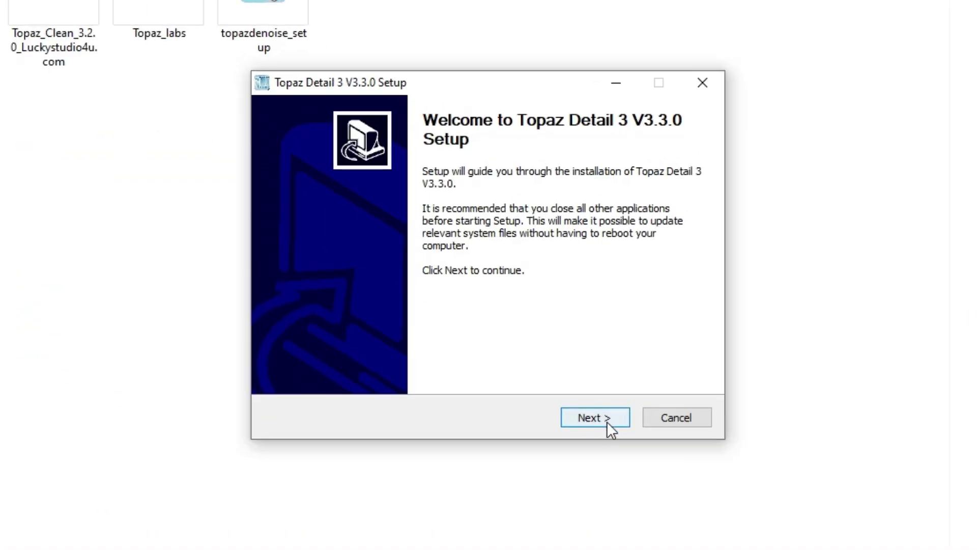
left_click(607, 417)
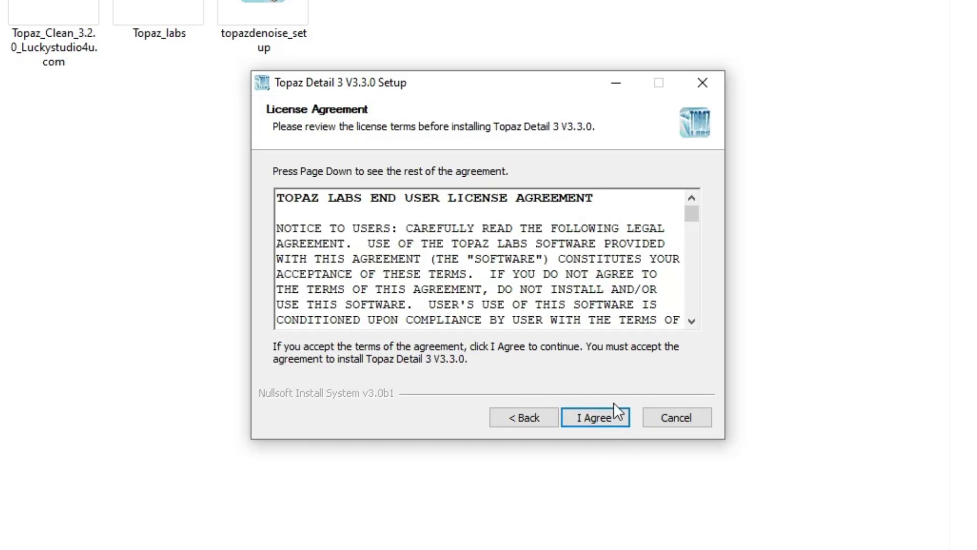
left_click(612, 425)
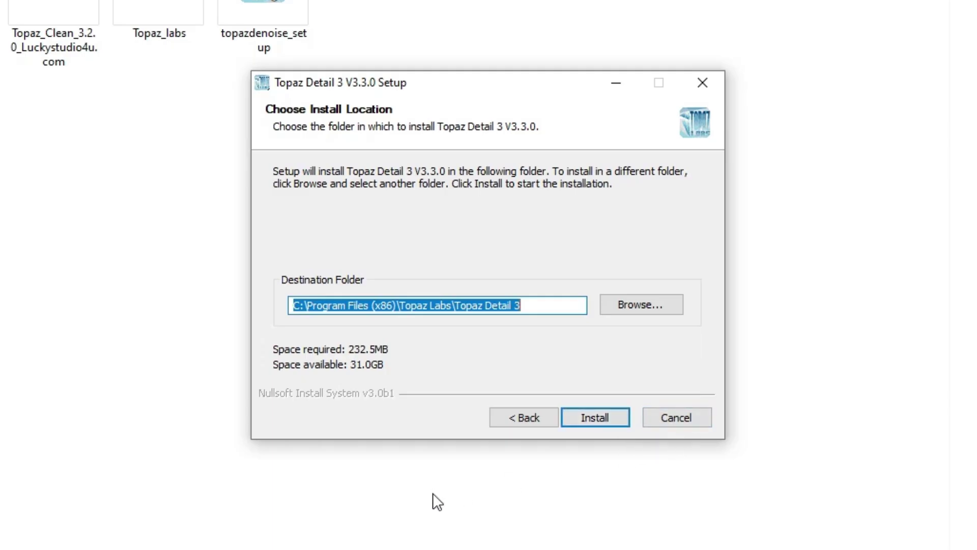
left_click(688, 422)
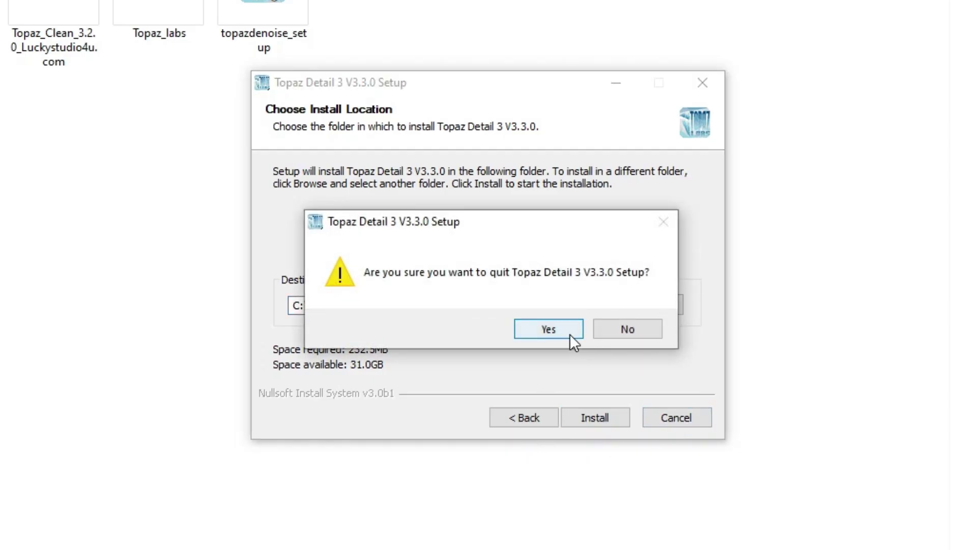
left_click(573, 333)
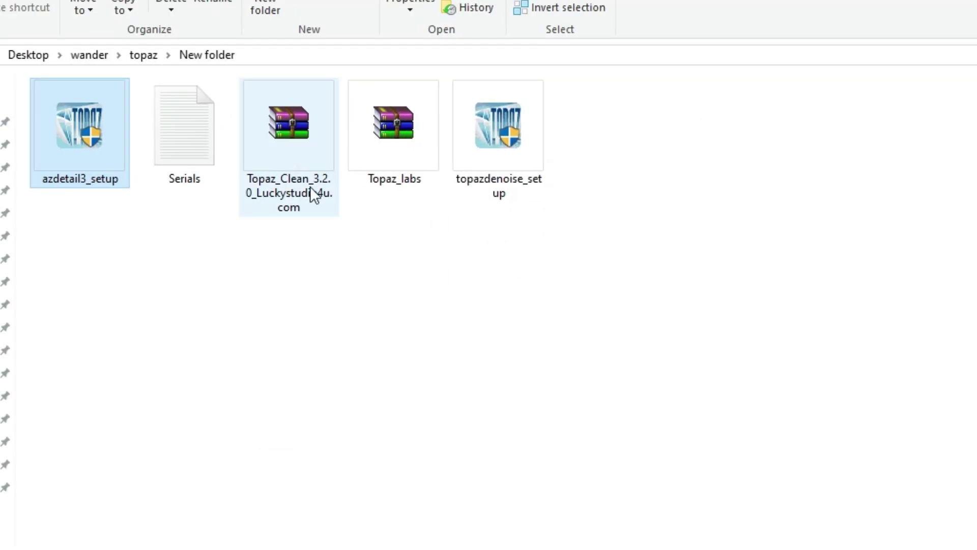
left_click(508, 182)
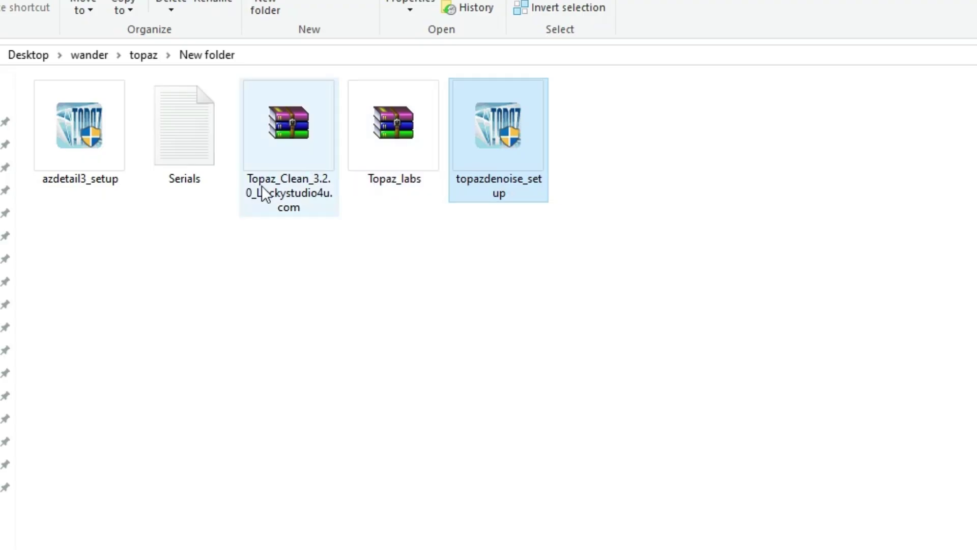
left_click(295, 204)
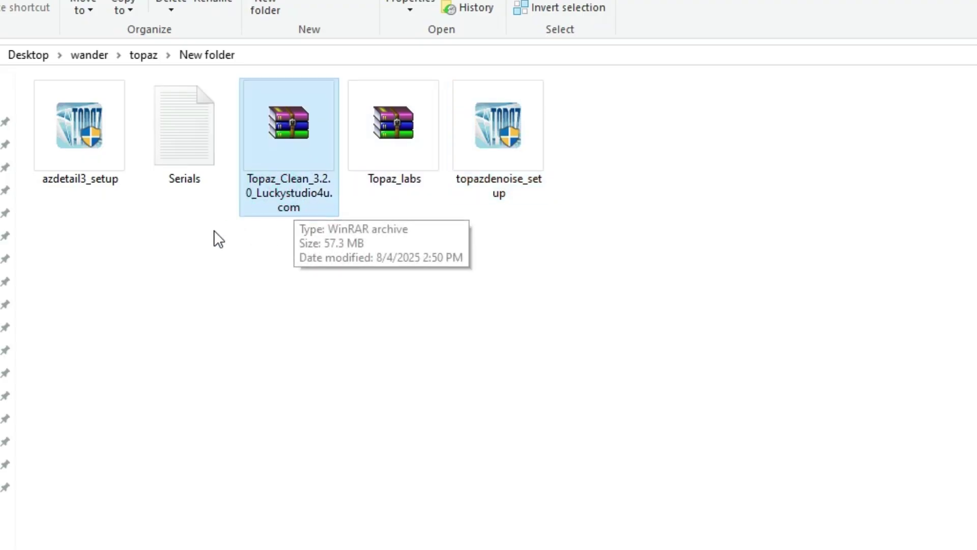
double_click(203, 162)
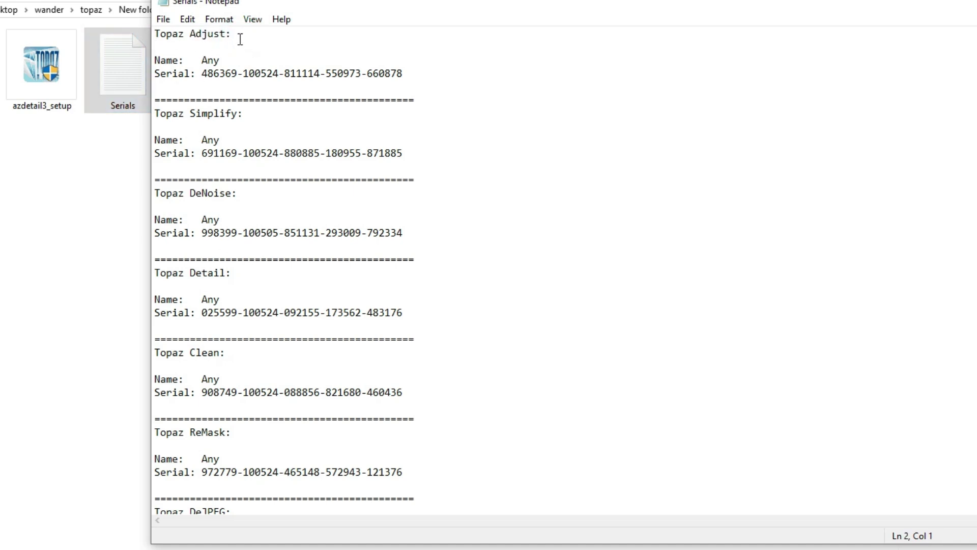
left_click_drag(239, 35, 161, 35)
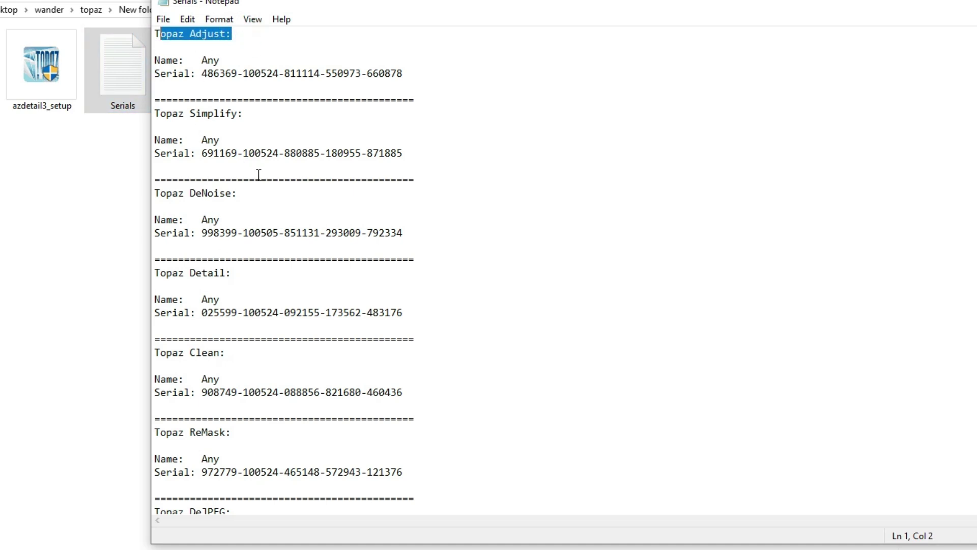
left_click(231, 59)
left_click_drag(207, 72, 397, 87)
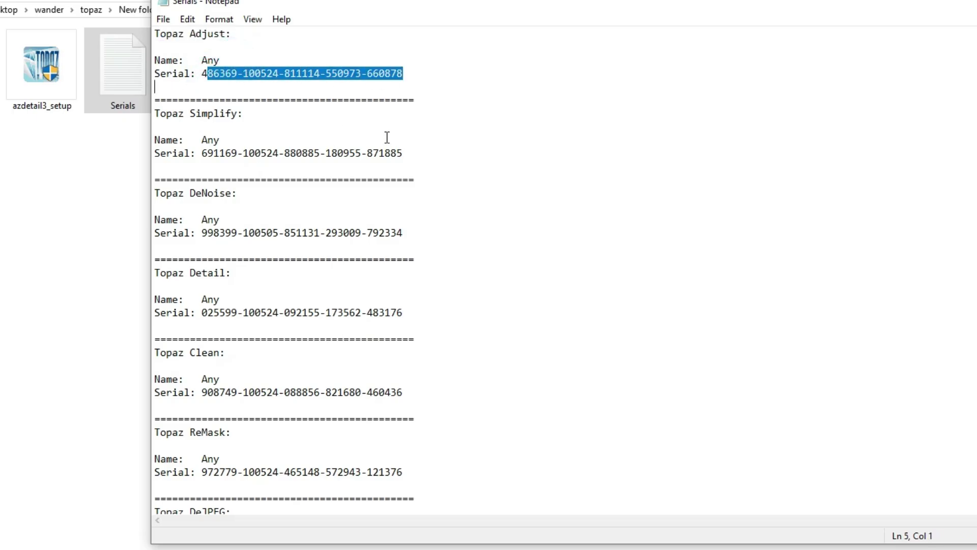
left_click_drag(231, 59, 196, 61)
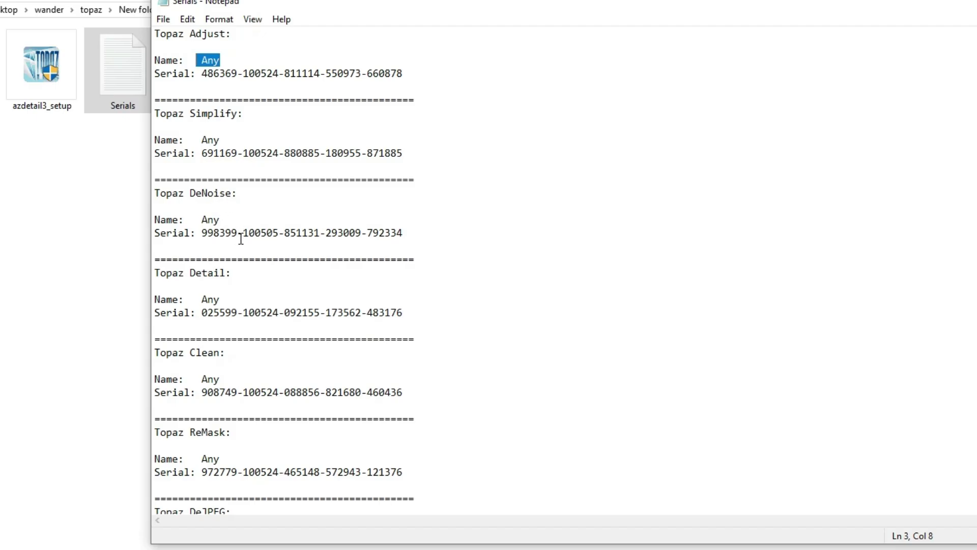
left_click_drag(232, 219, 204, 225)
key("Right")
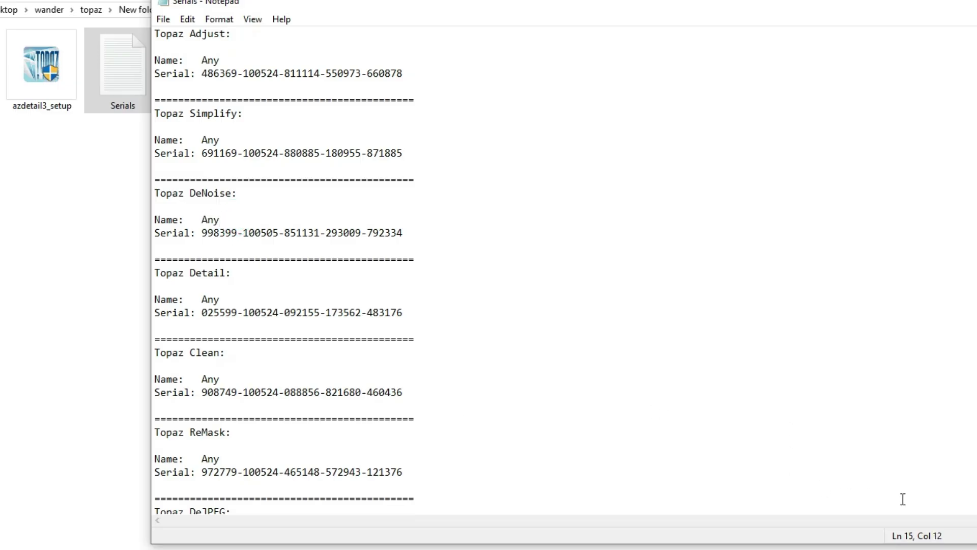
key("alt+Tab")
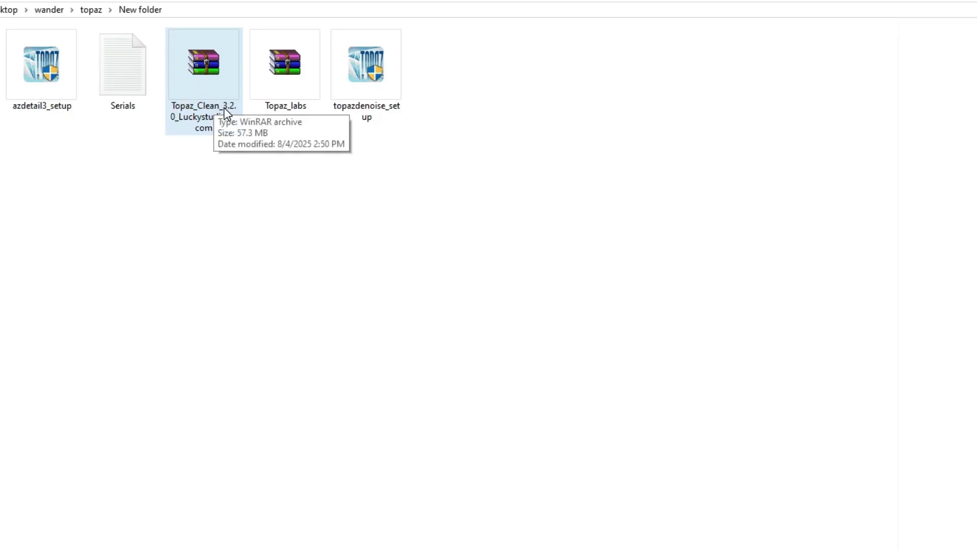
Open Keys.txt inside the Topaz_Clean archive in WinRAR, entering the archive password.
double_click(214, 82)
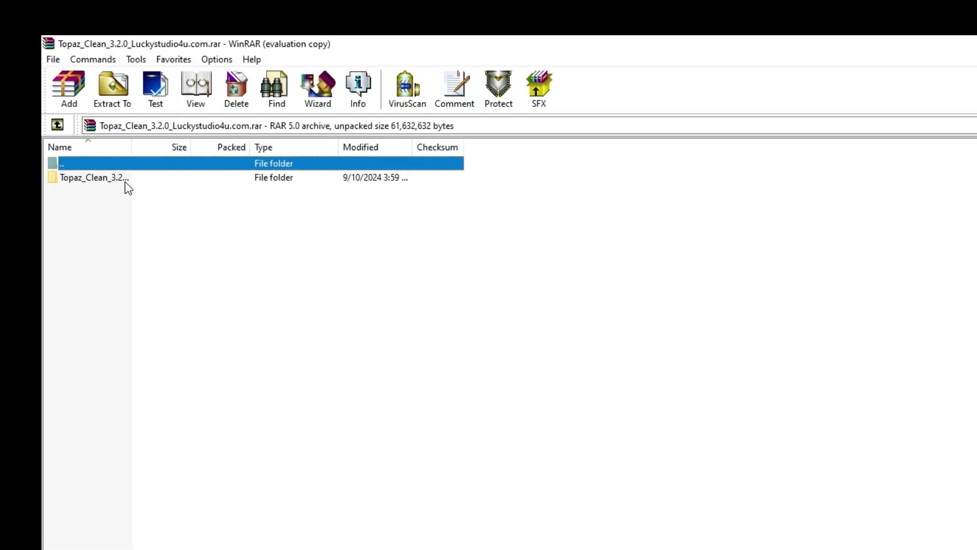
double_click(125, 182)
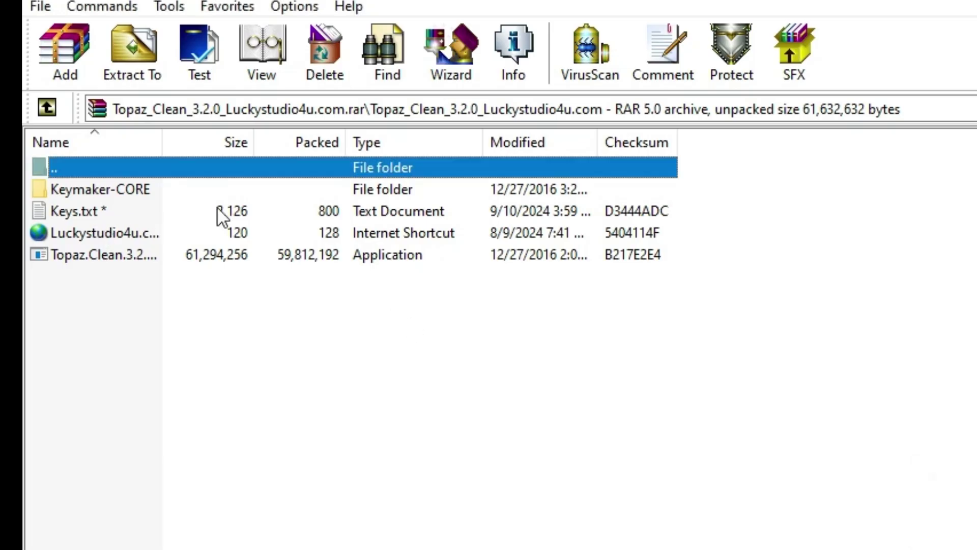
double_click(123, 212)
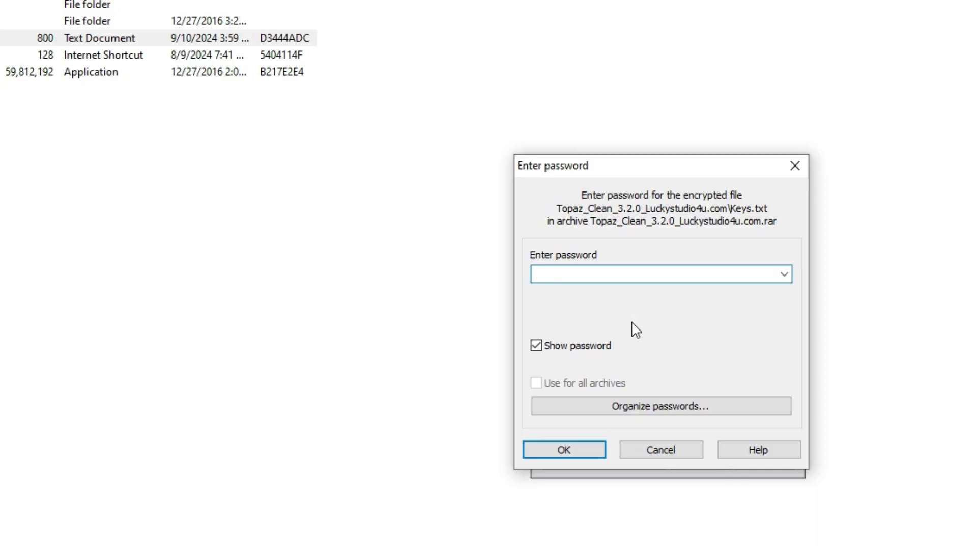
type("123")
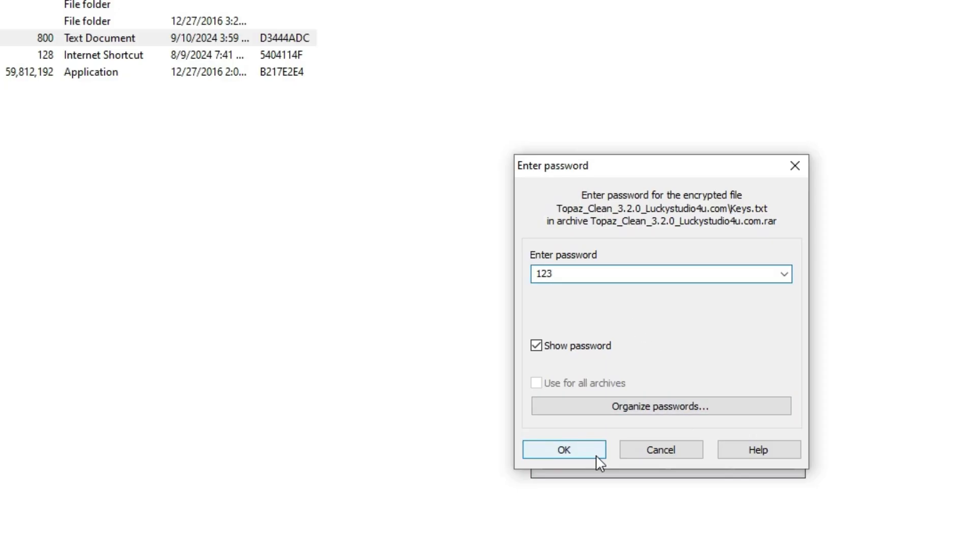
left_click(580, 453)
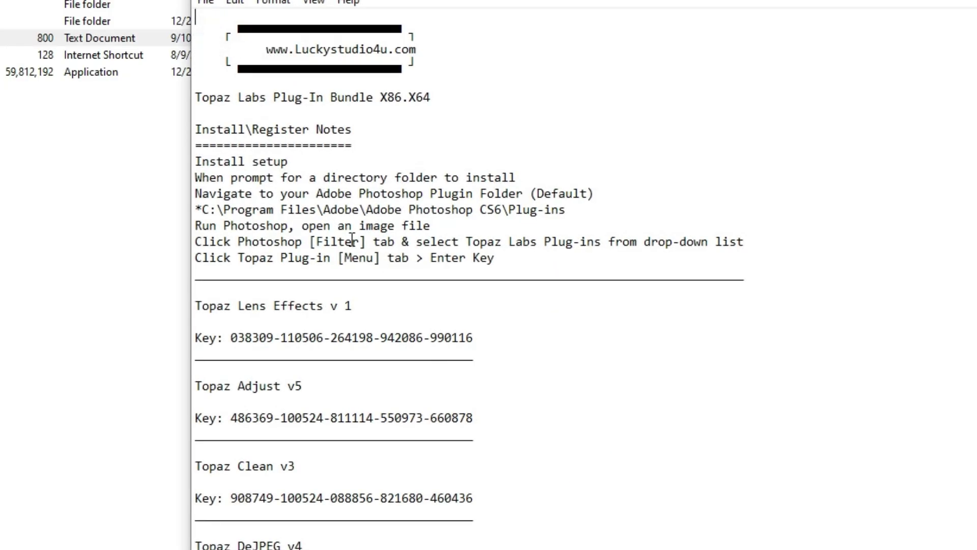
Scroll through the keys, highlight the Topaz Clean version, and close the text file.
scroll(299, 317, "down", 2)
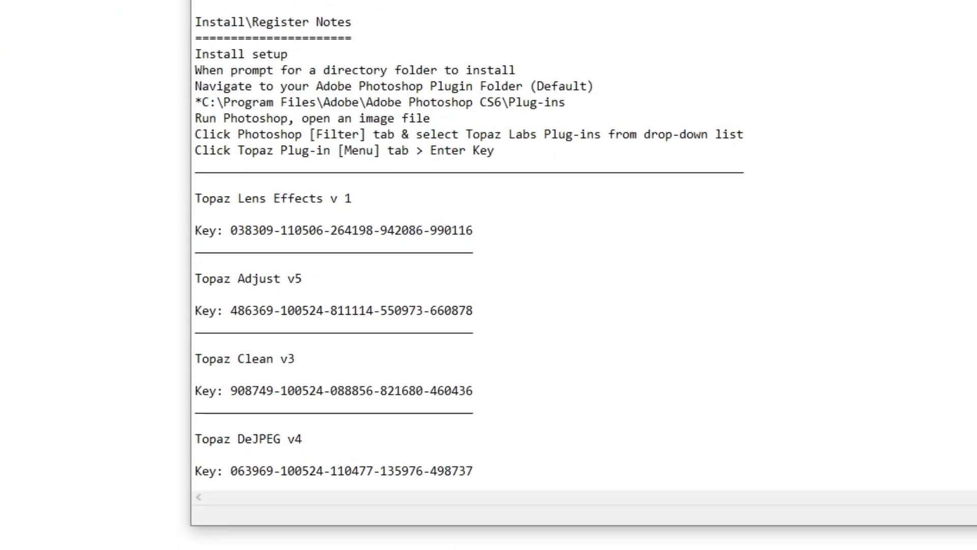
scroll(880, 175, "down", 7)
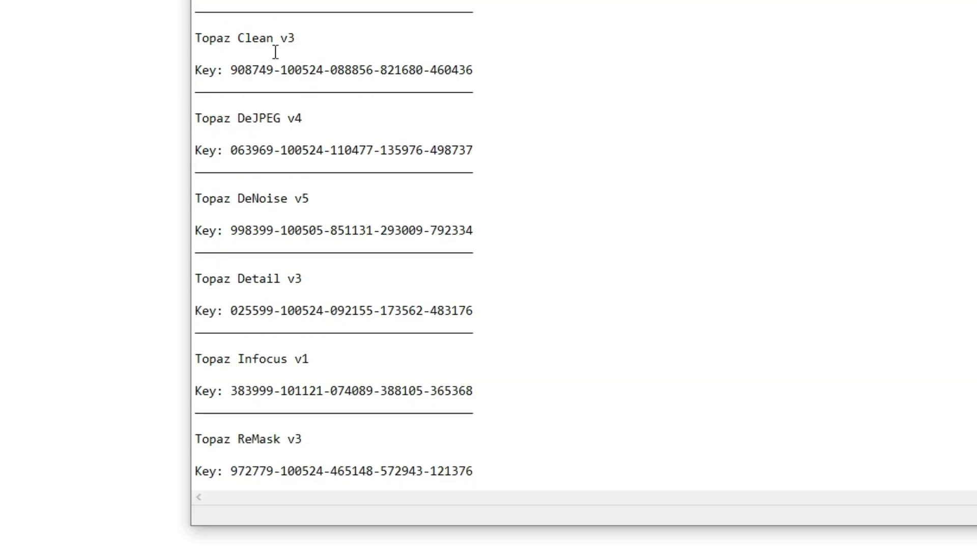
left_click_drag(302, 39, 273, 41)
left_click(478, 74)
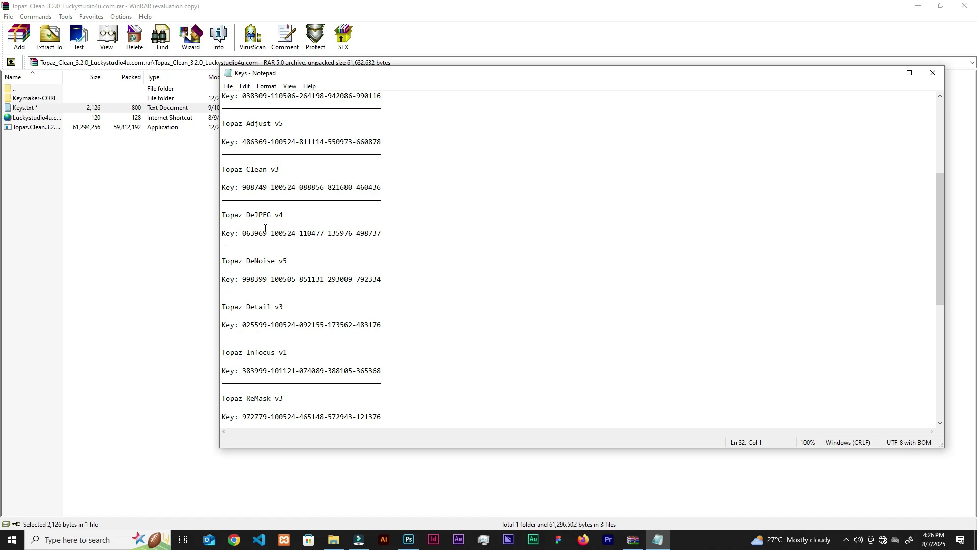
left_click(933, 73)
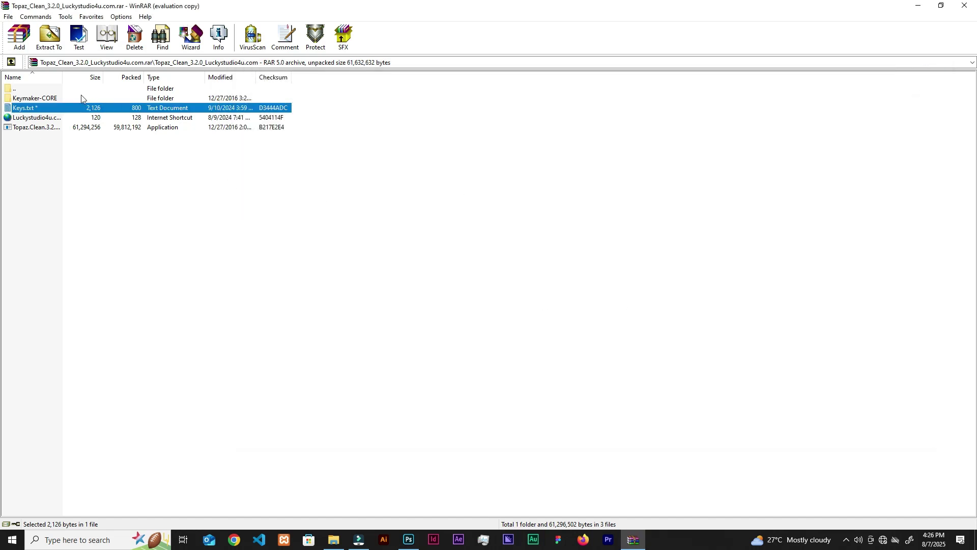
Close WinRAR, look over the azdetail3_setup and topazdenoise_setup installers, then switch to Photoshop.
left_click(966, 6)
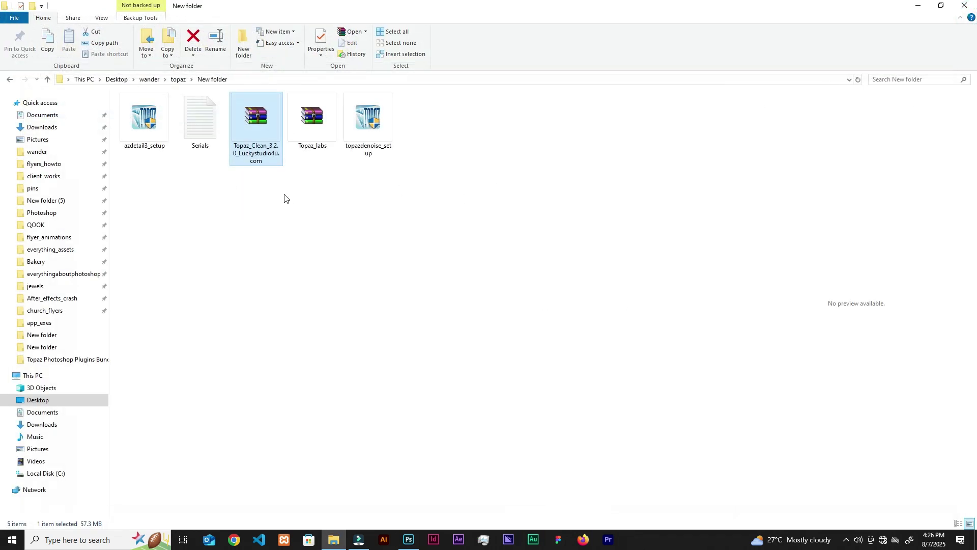
left_click(242, 216)
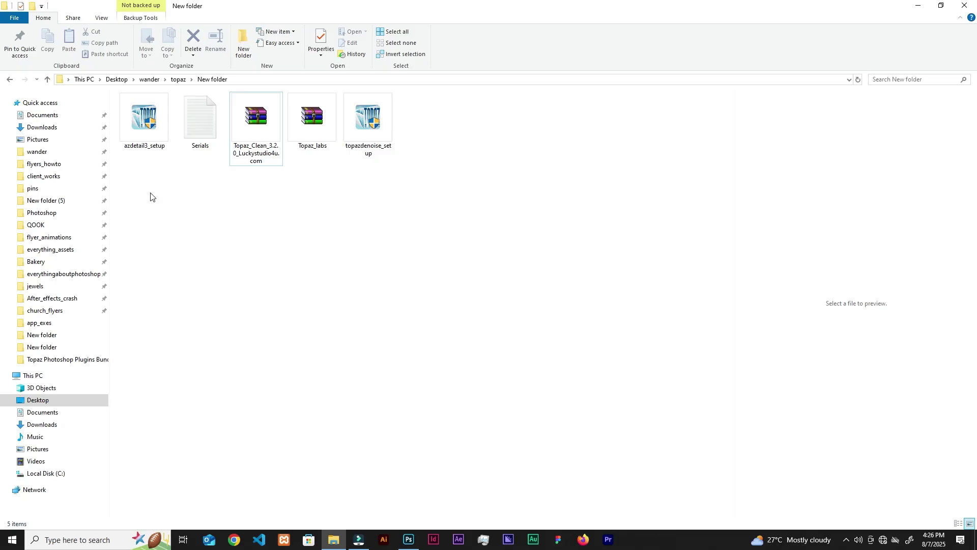
left_click(146, 150)
left_click(353, 128)
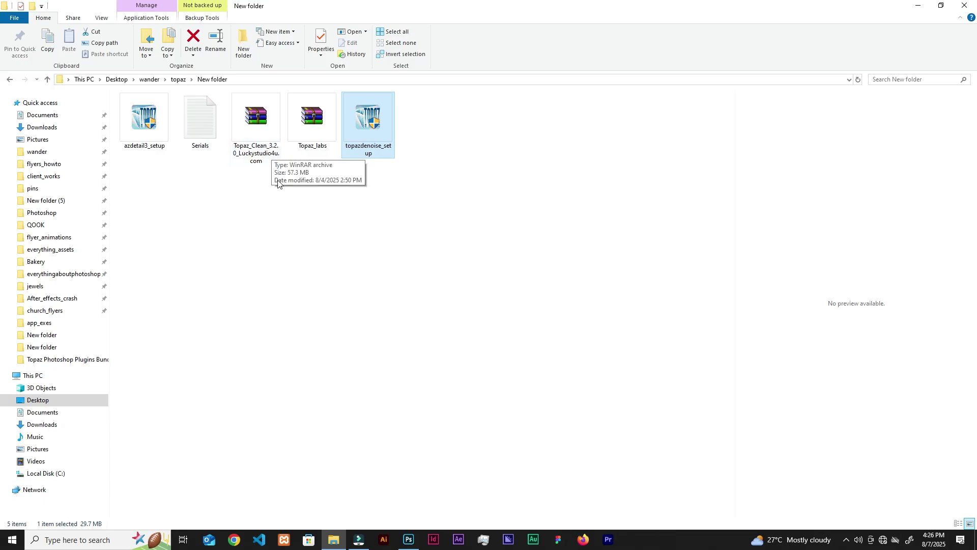
left_click(288, 239)
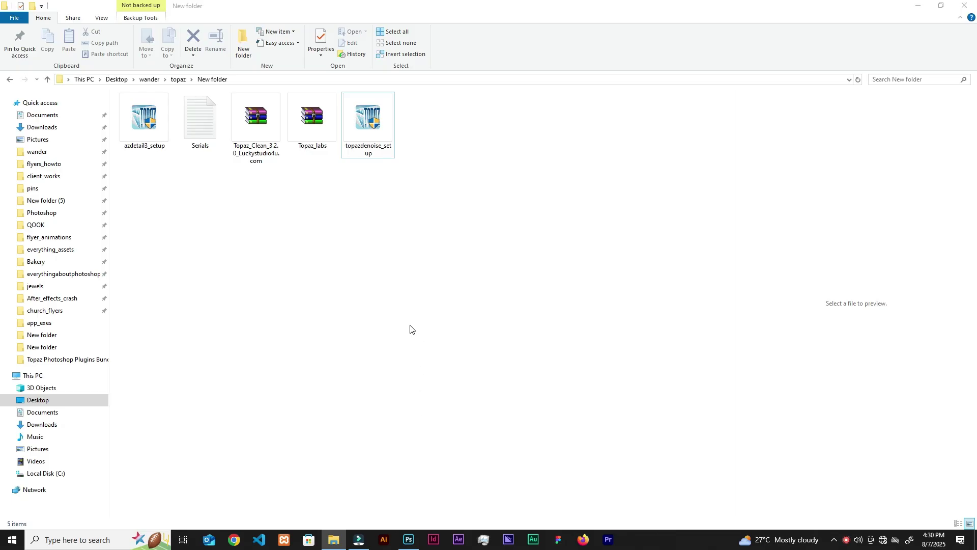
left_click(410, 539)
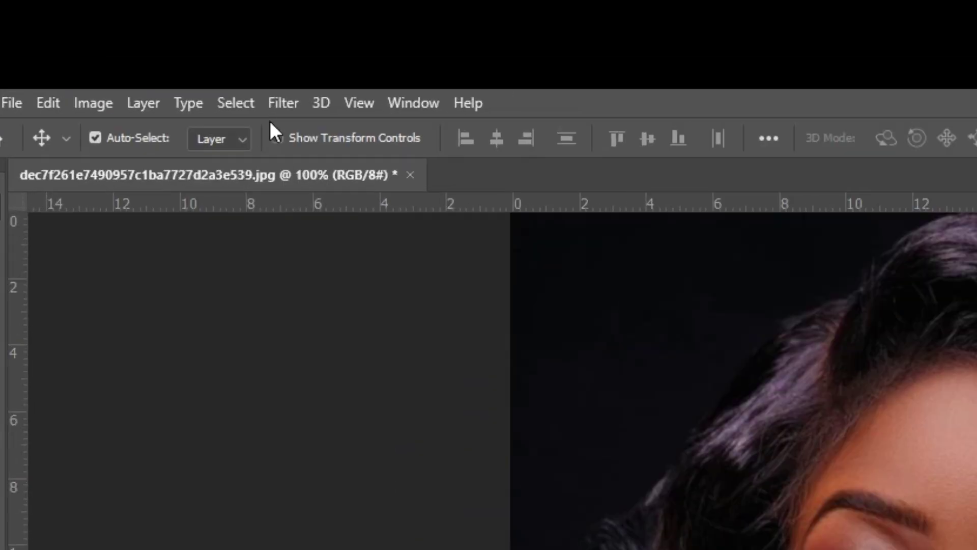
left_click(269, 105)
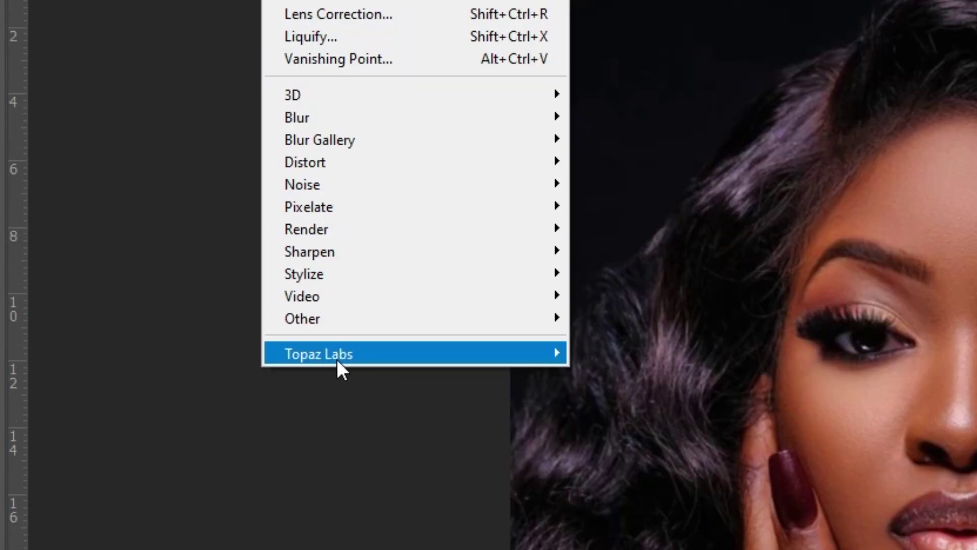
mouse_move(365, 355)
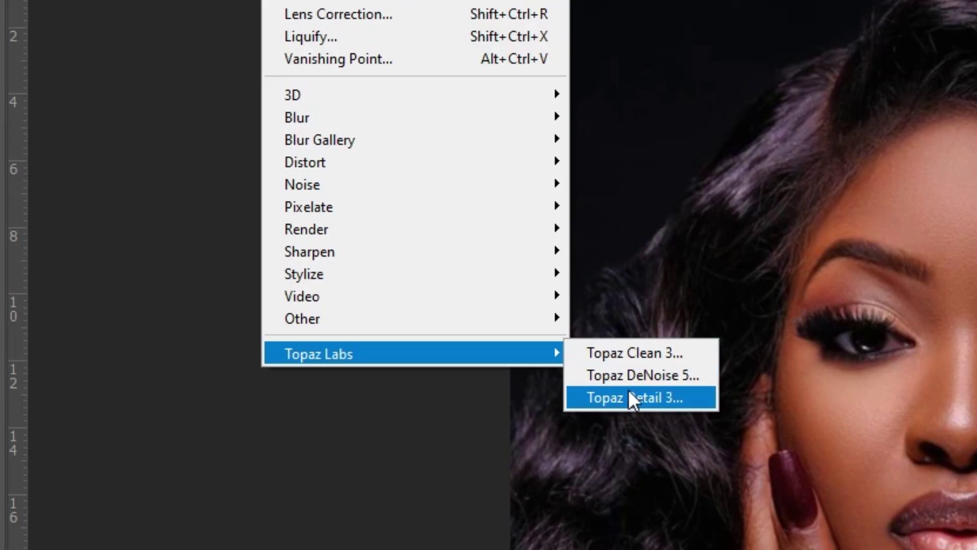
left_click(630, 309)
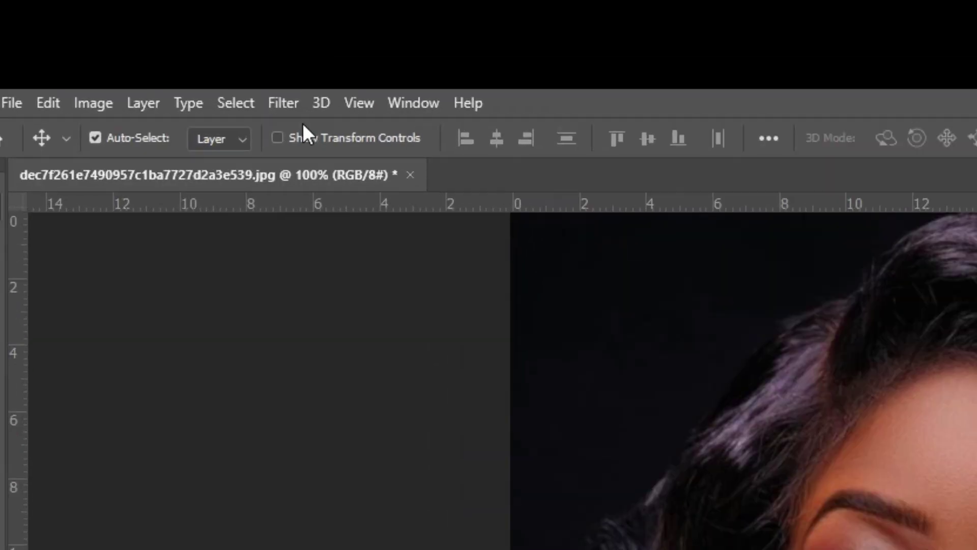
left_click(140, 6)
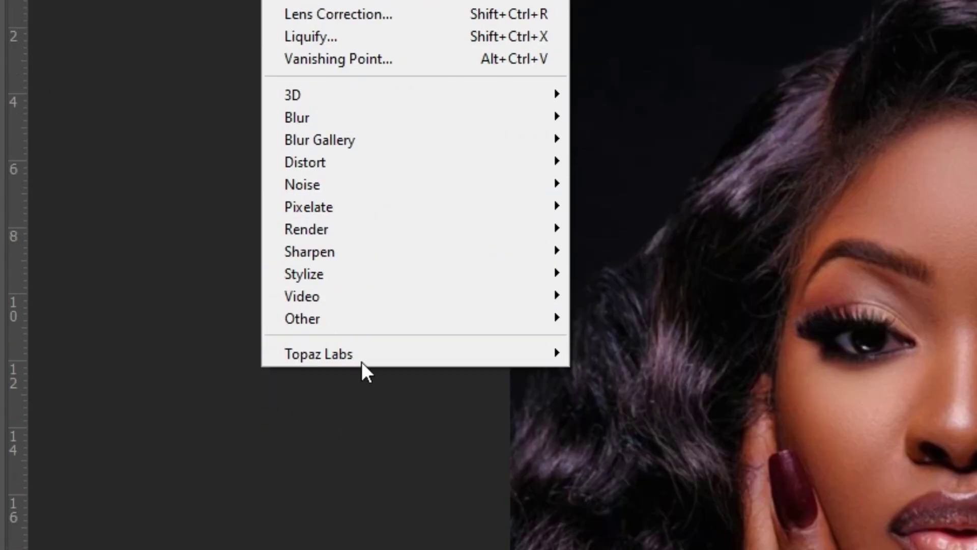
mouse_move(445, 357)
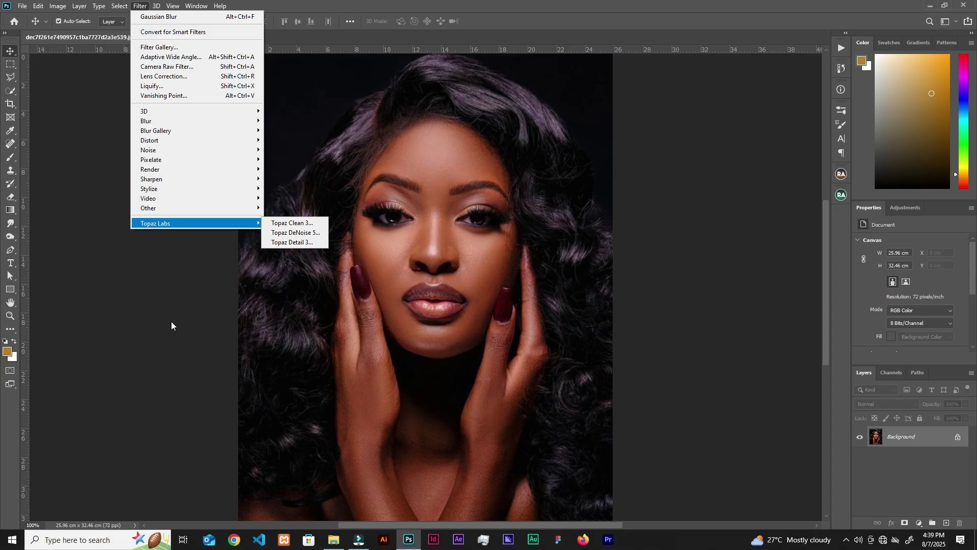
left_click(347, 549)
Navigate to C:\Program Files (x86)\Topaz Labs to view the Clean 3, DeNoise 5 and Detail 3 folders.
left_click(333, 541)
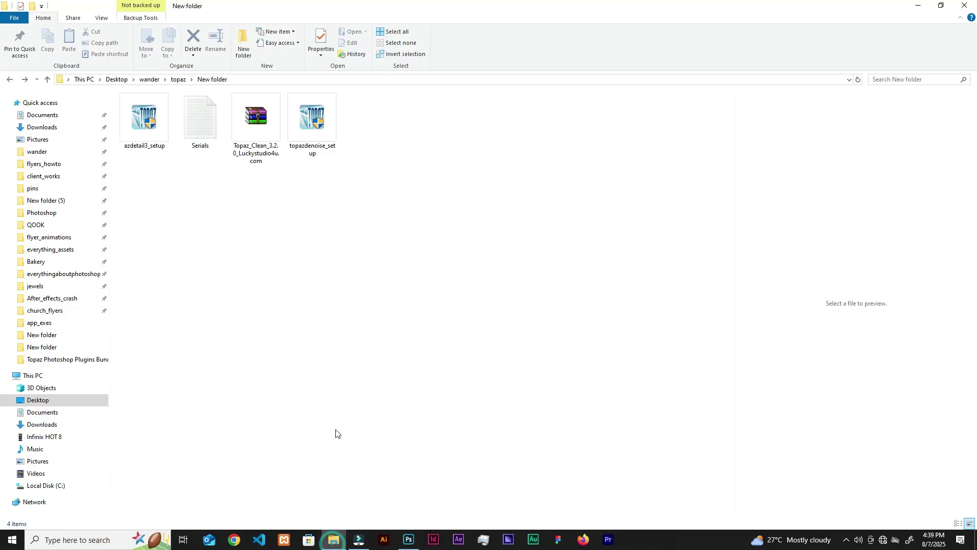
left_click(47, 377)
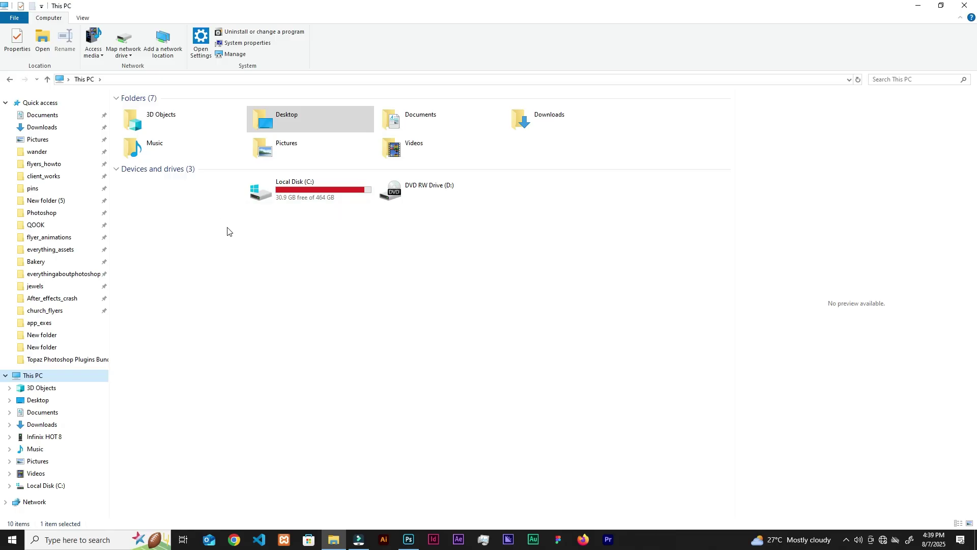
double_click(318, 194)
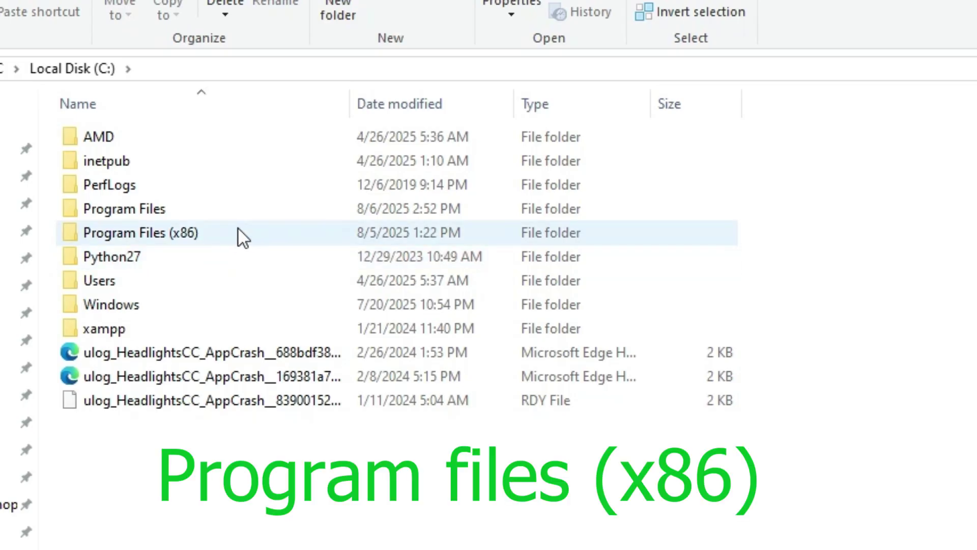
double_click(249, 237)
left_click(208, 294)
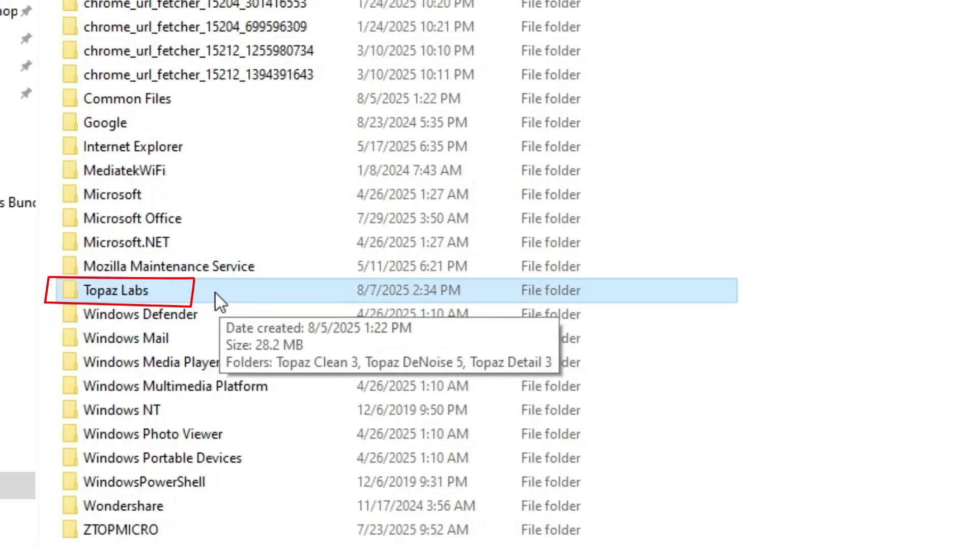
double_click(228, 293)
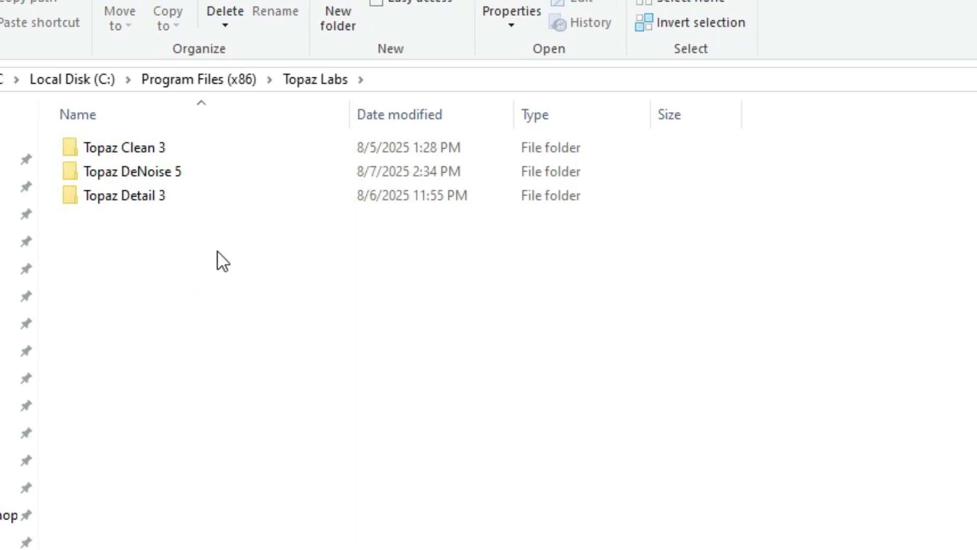
left_click(409, 539)
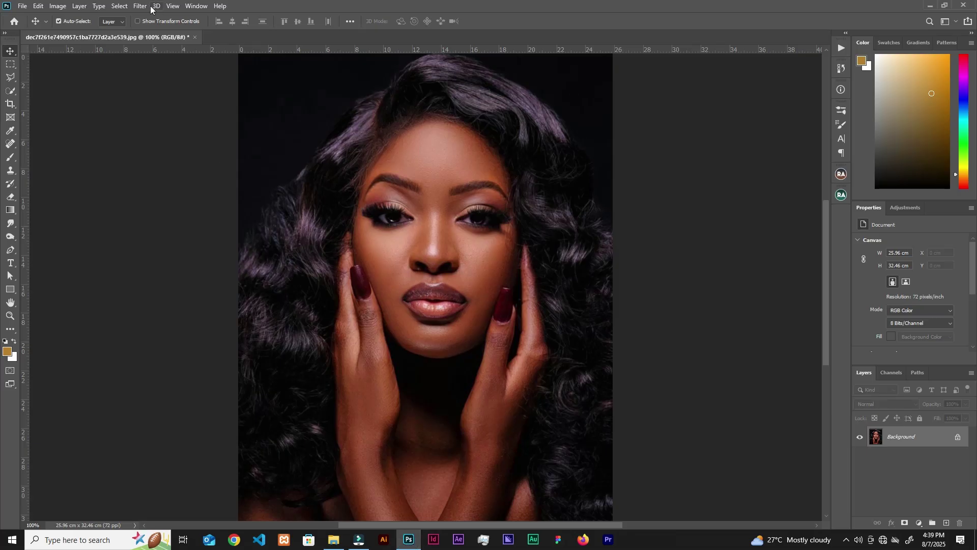
left_click(139, 6)
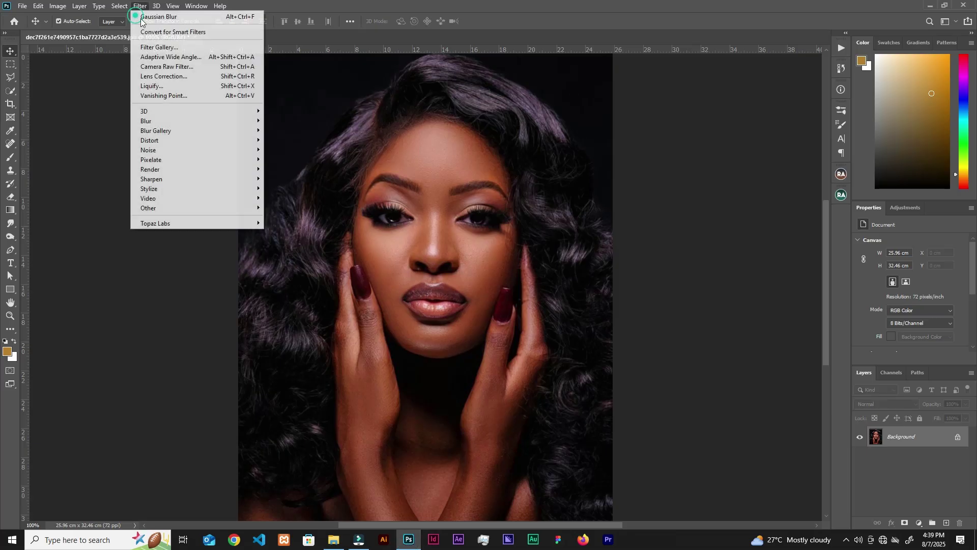
left_click(197, 223)
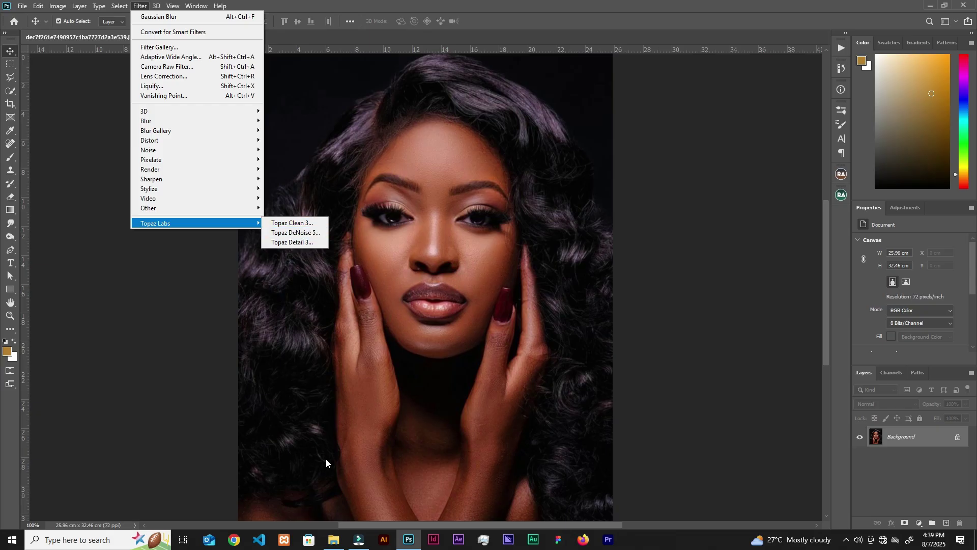
left_click(334, 539)
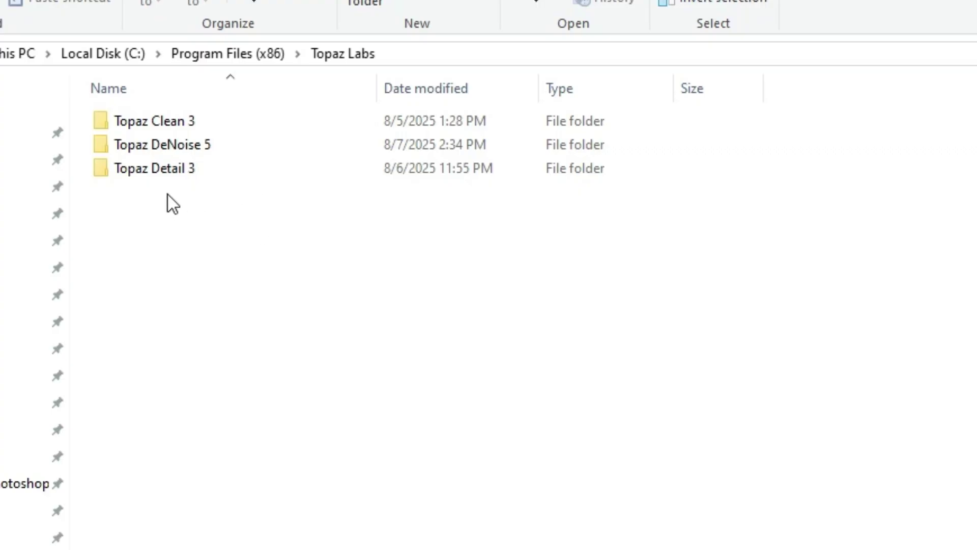
Select and deselect the Topaz folders, including Detail 3 and DeNoise 5.
left_click_drag(179, 203, 169, 135)
left_click(206, 224)
left_click_drag(197, 198, 200, 147)
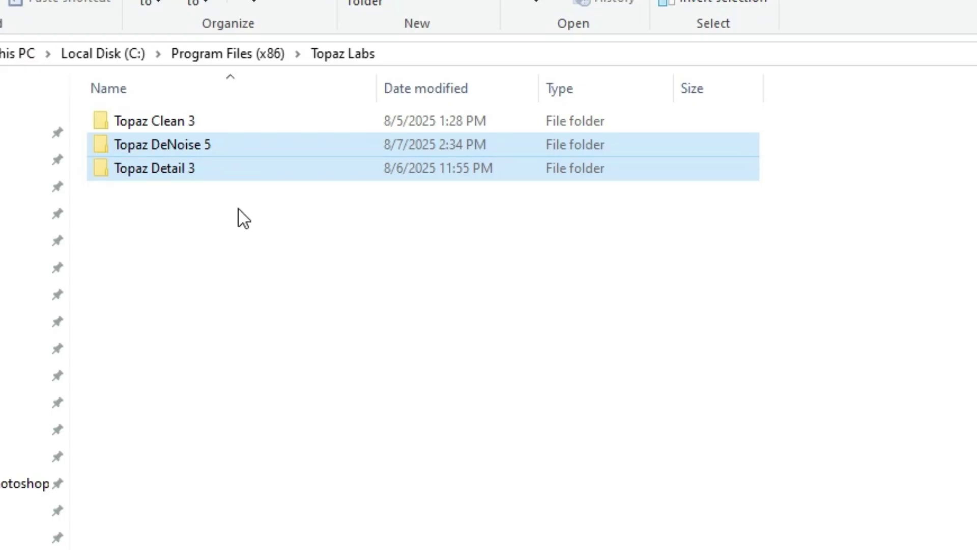
left_click(219, 258)
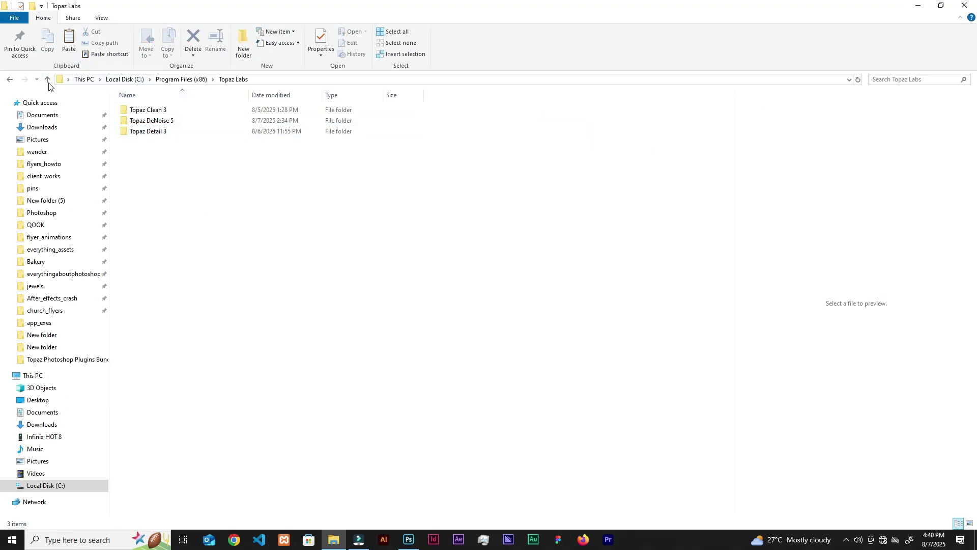
Go to C:\Program Files\Adobe\Adobe Photoshop 2020\Plug-ins, then return to Photoshop.
left_click(48, 80)
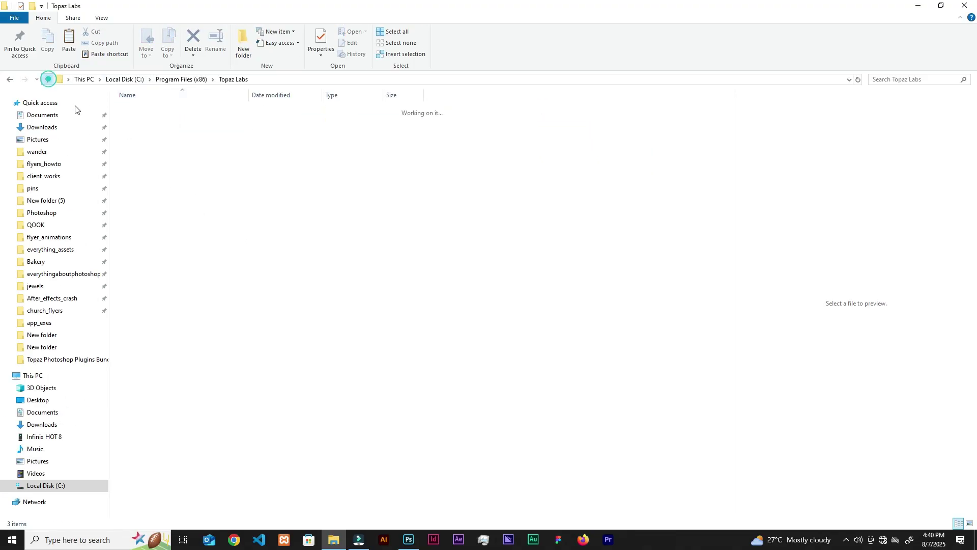
left_click(47, 80)
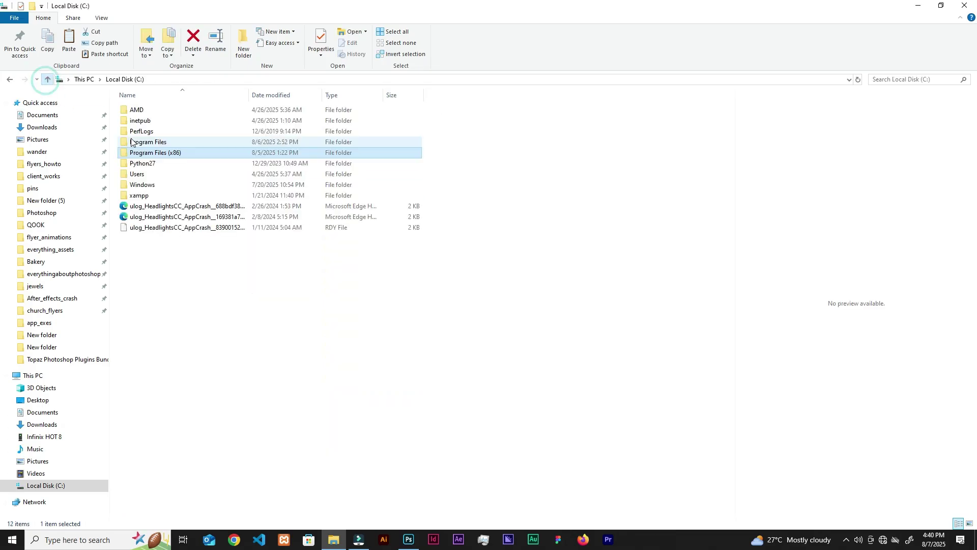
left_click(55, 380)
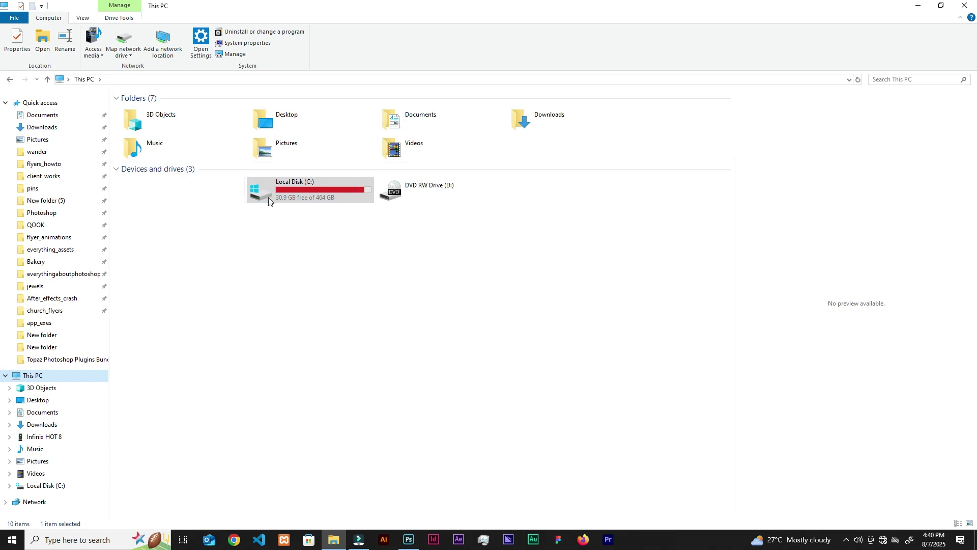
double_click(298, 194)
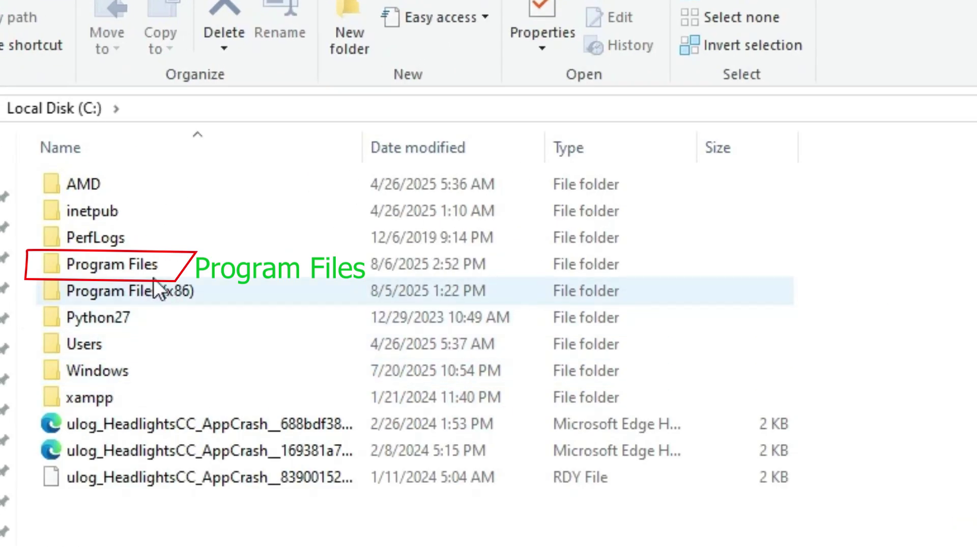
left_click(168, 268)
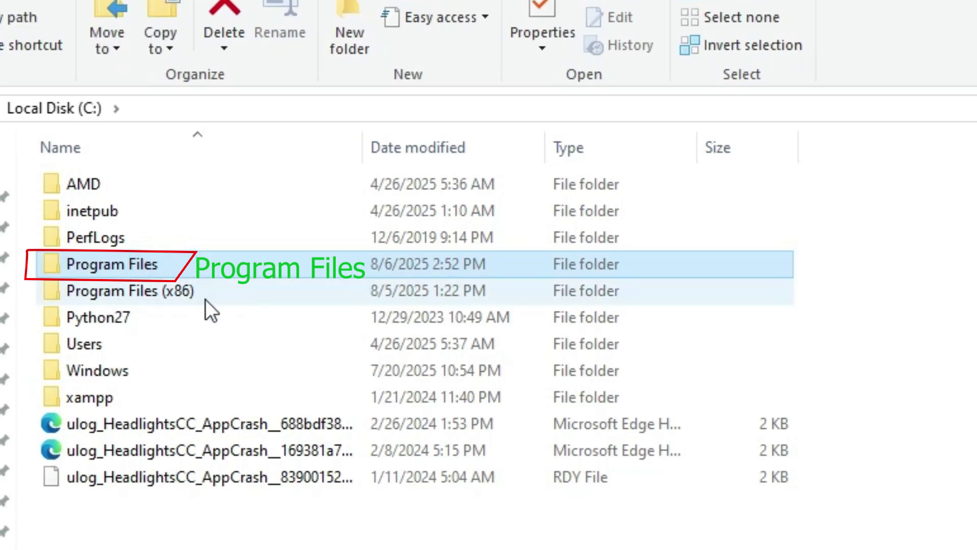
double_click(228, 263)
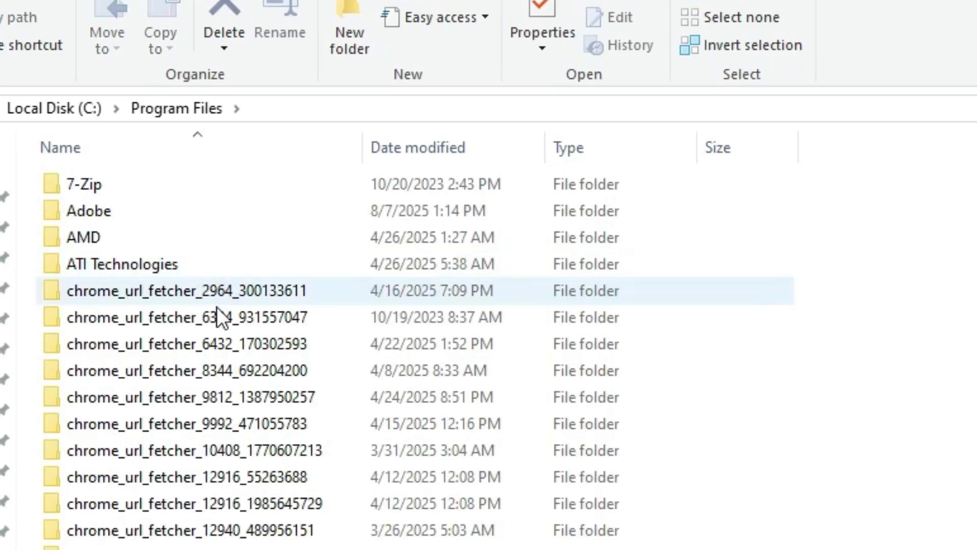
double_click(123, 212)
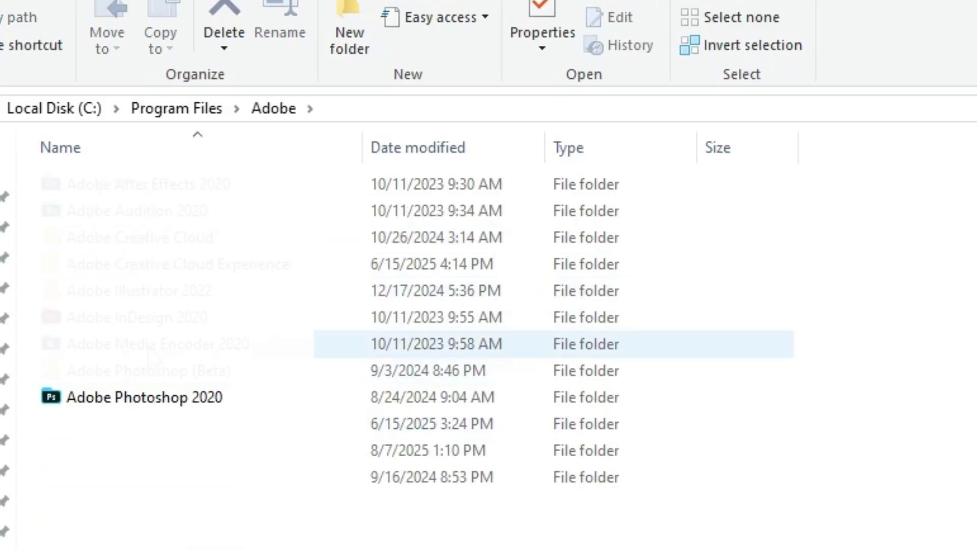
double_click(172, 398)
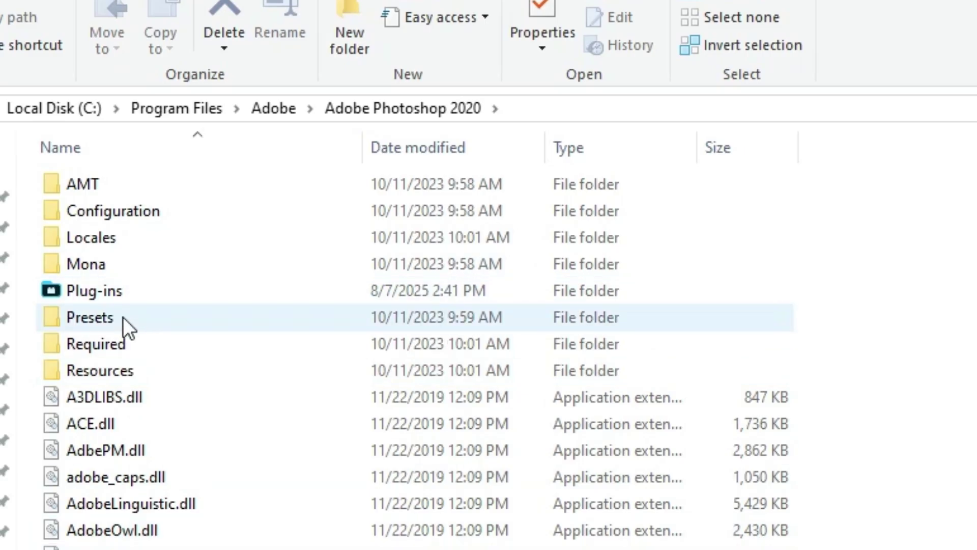
double_click(141, 296)
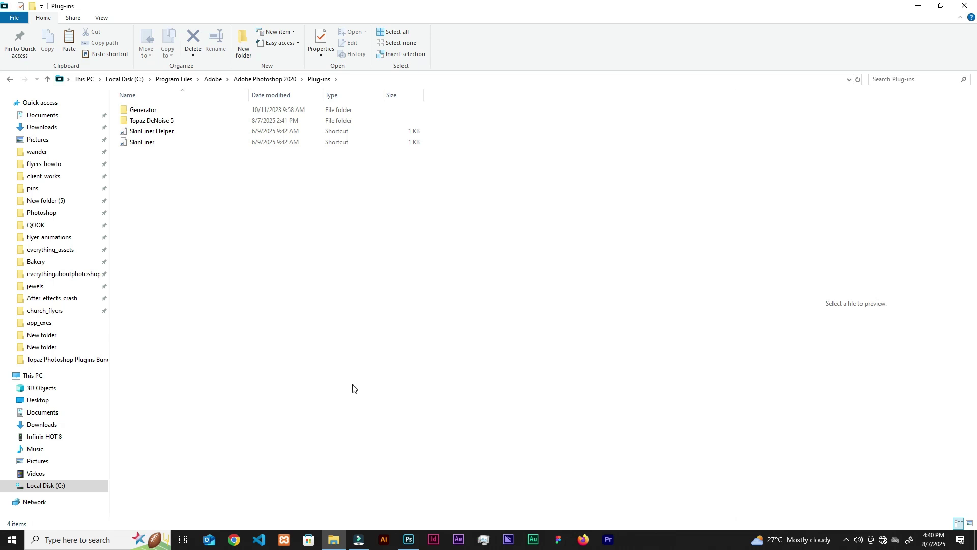
left_click(410, 539)
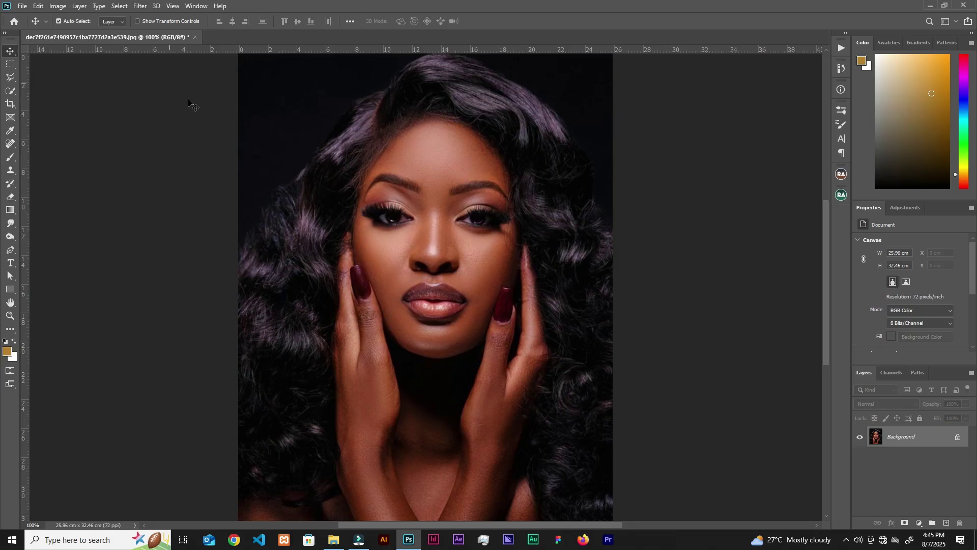
Run Topaz Detail 3 from Filter > Topaz Labs on the portrait.
left_click(140, 6)
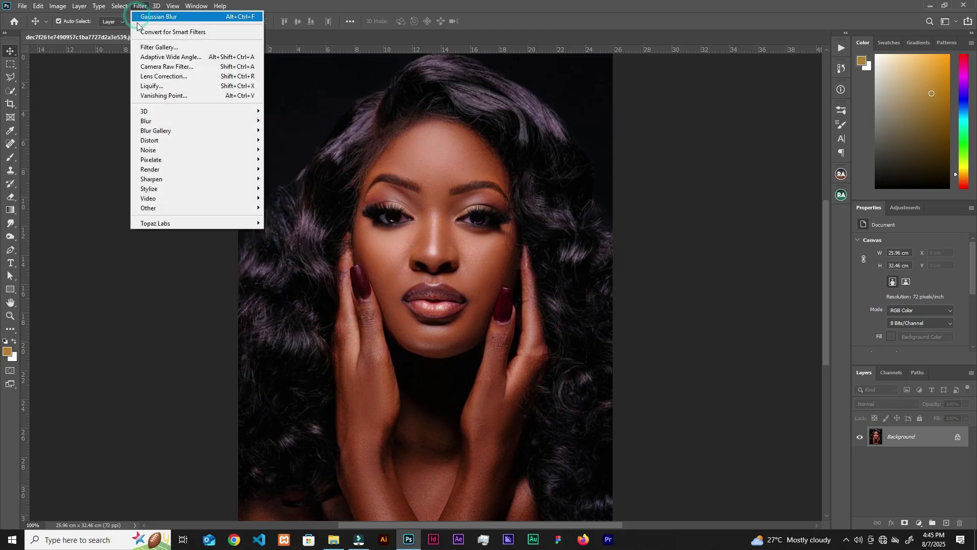
mouse_move(189, 223)
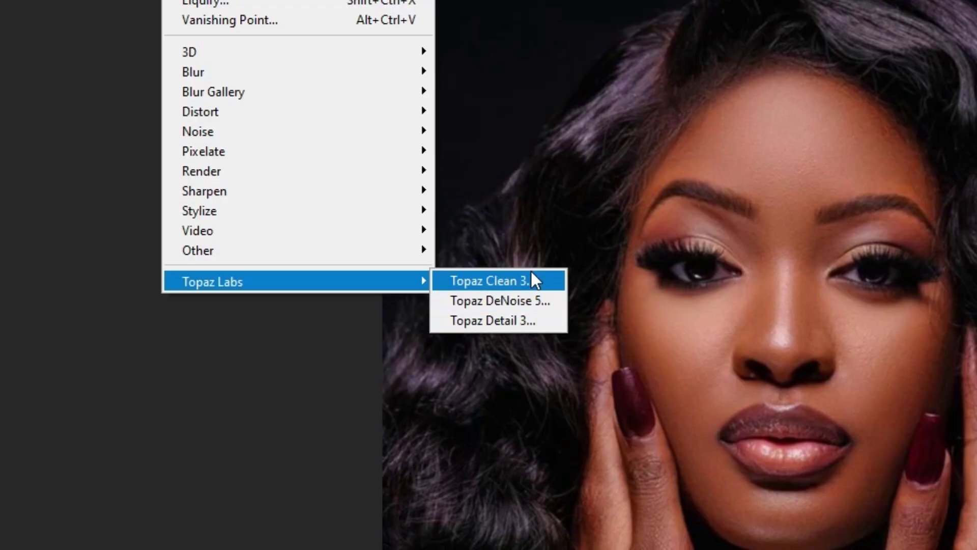
left_click(528, 322)
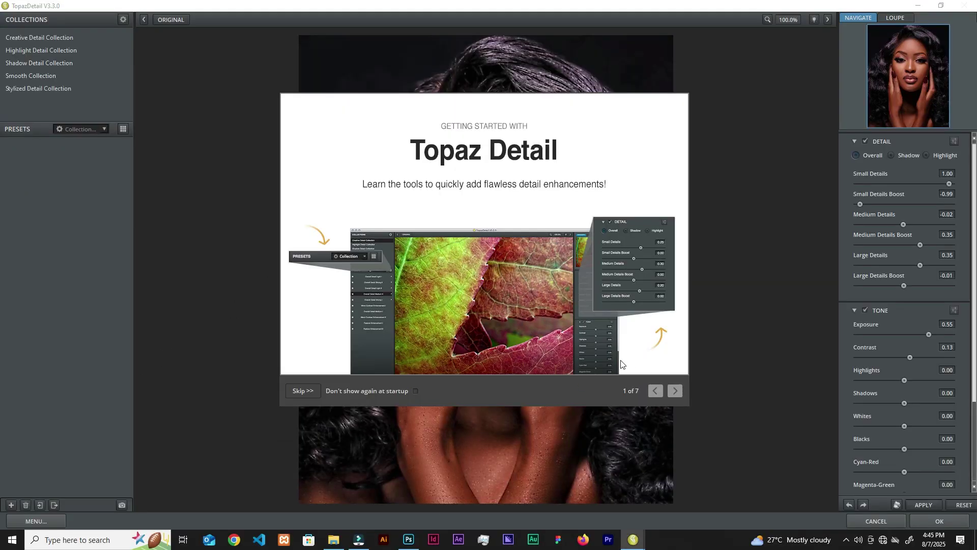
Page through the Getting Started tour, close it, and choose MENU > Enter Key.
left_click(674, 390)
left_click(674, 390)
left_click(674, 390)
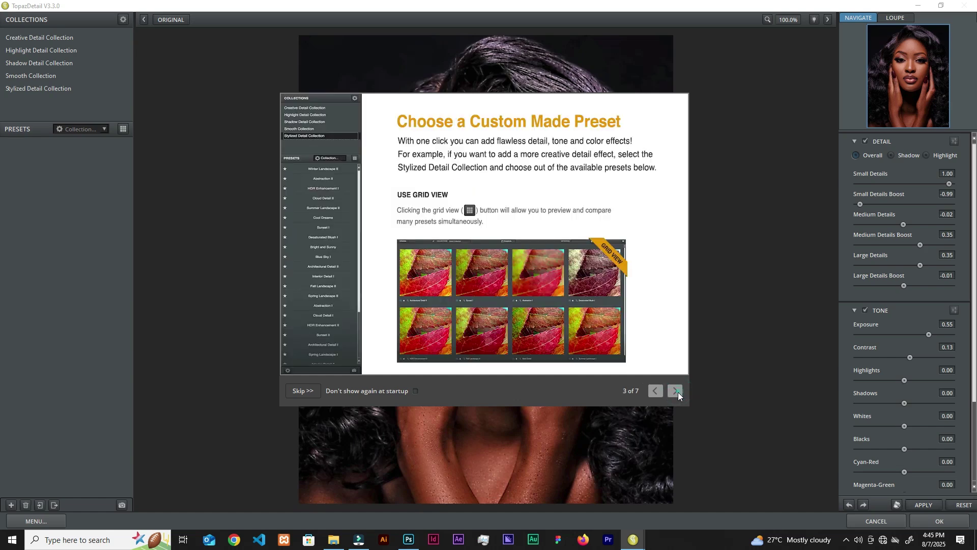
left_click(674, 391)
left_click(674, 390)
left_click(674, 390)
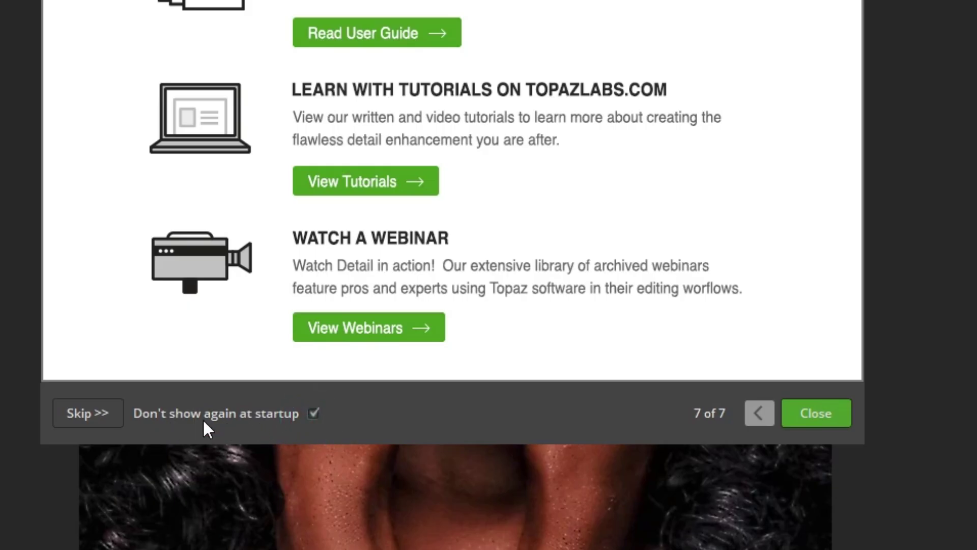
left_click(821, 412)
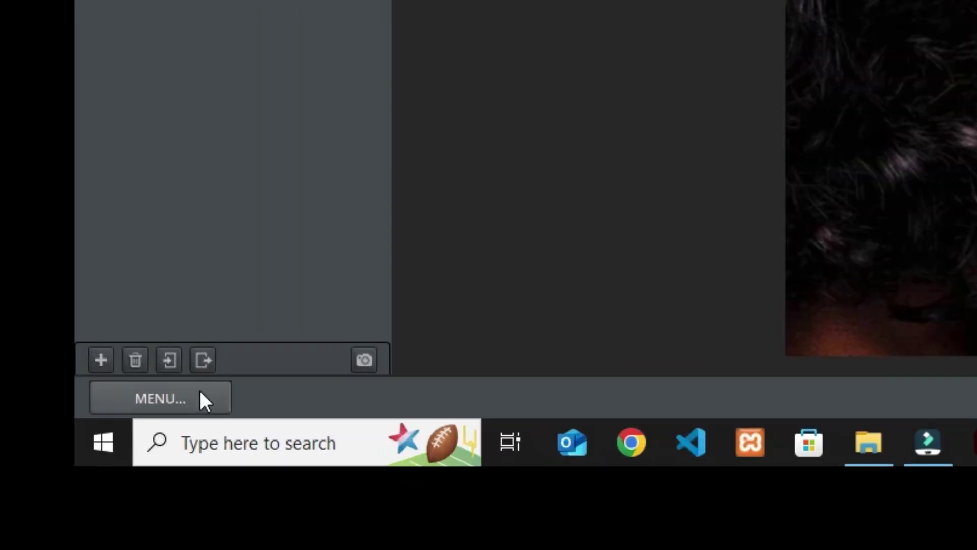
left_click(51, 518)
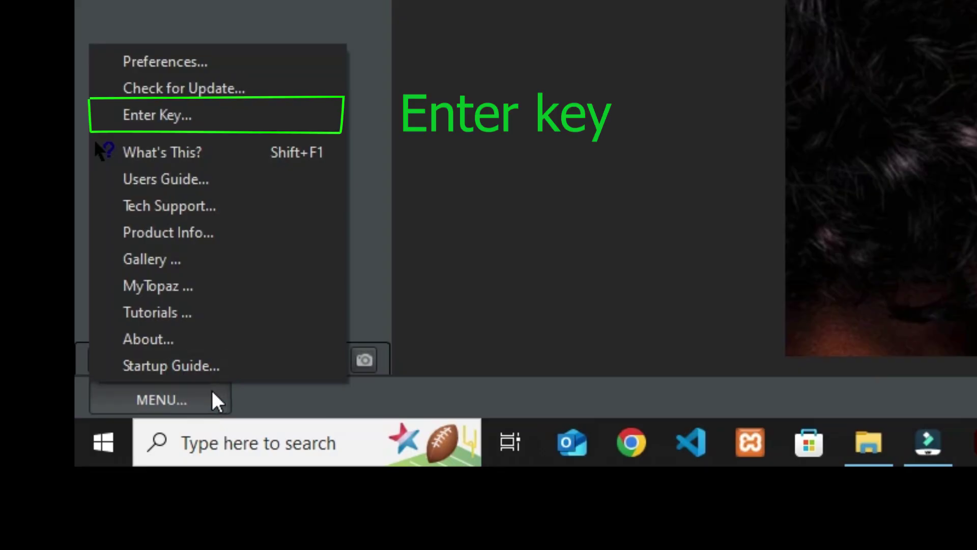
left_click(219, 115)
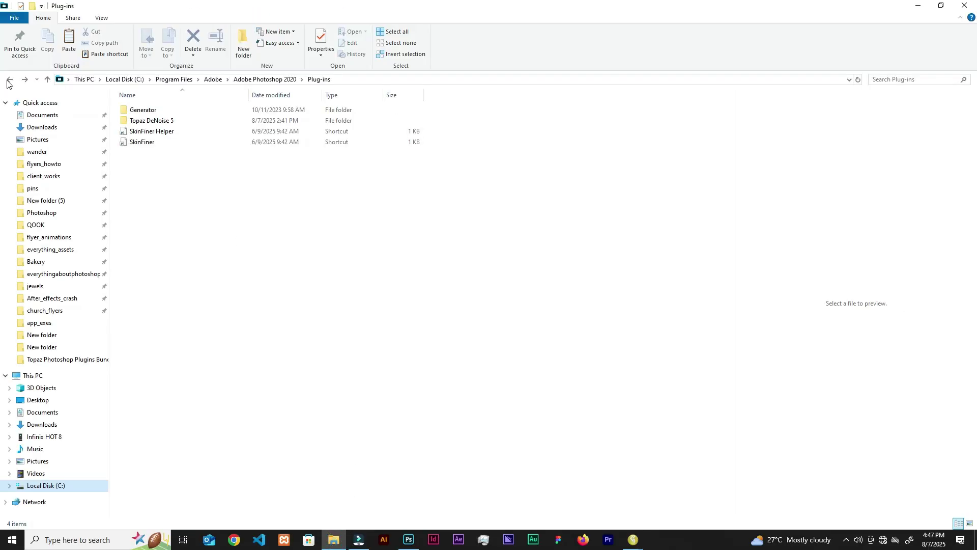
Open the Serials file in Desktop\wander\topaz\New folder and select the Topaz Detail serial.
left_click(9, 80)
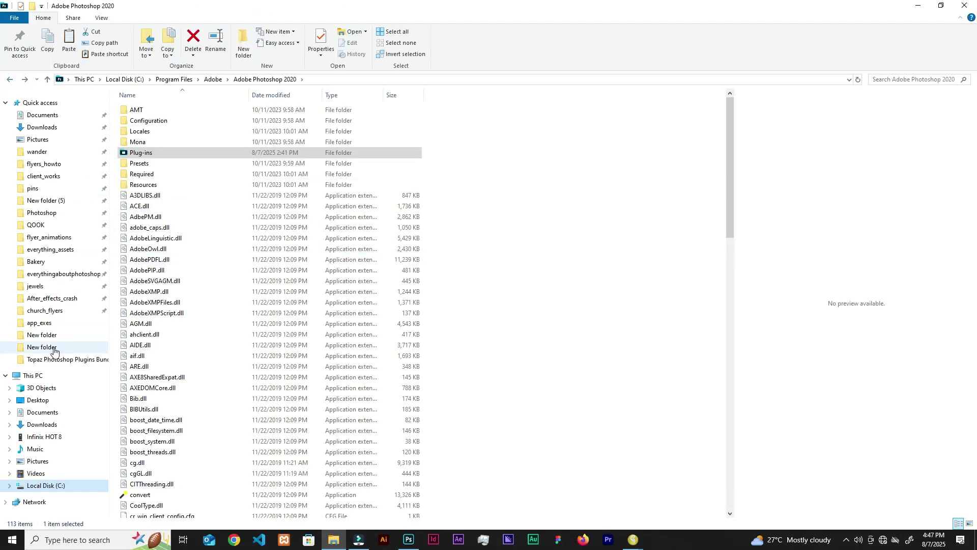
left_click(79, 345)
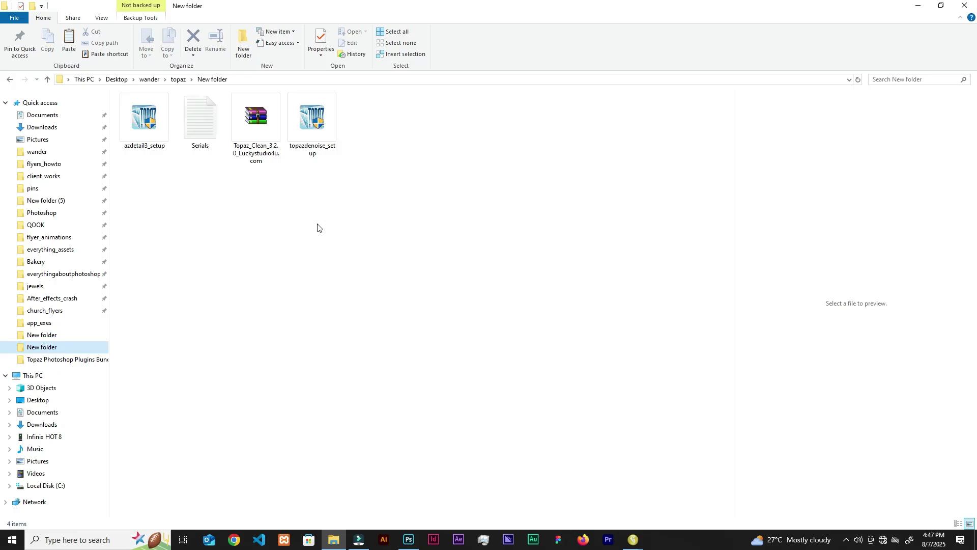
left_click(206, 133)
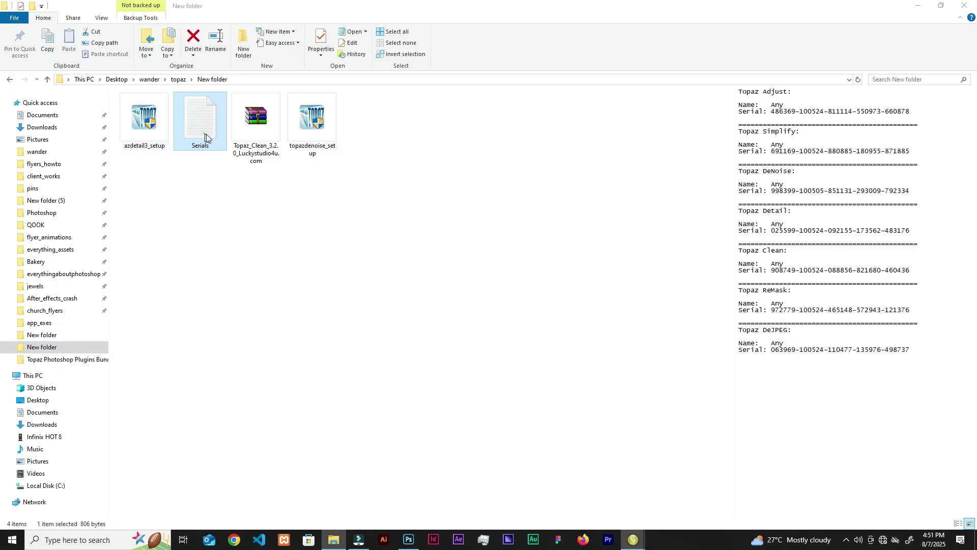
double_click(206, 134)
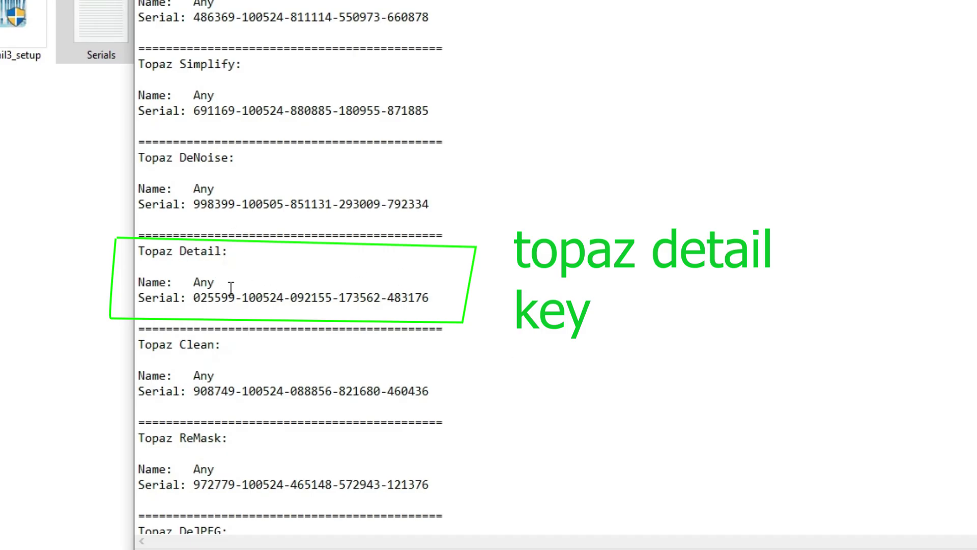
left_click_drag(429, 297, 194, 298)
key("ctrl+c")
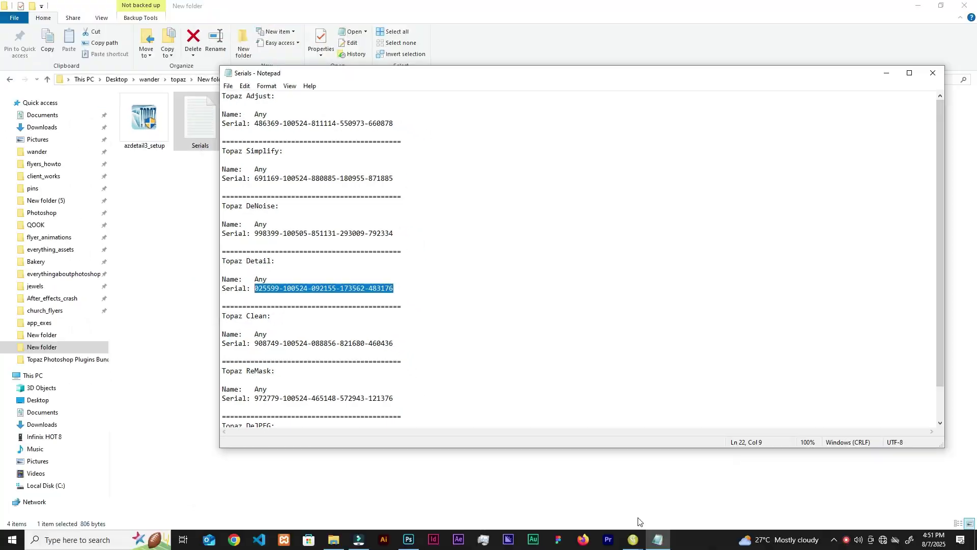
Return to Topaz Detail's License Key Activation prompt and focus the key field.
left_click(633, 539)
left_click(595, 499)
left_click(439, 269)
Paste and register the Topaz Detail license key, then cancel out of Detail without changes.
key("ctrl+v")
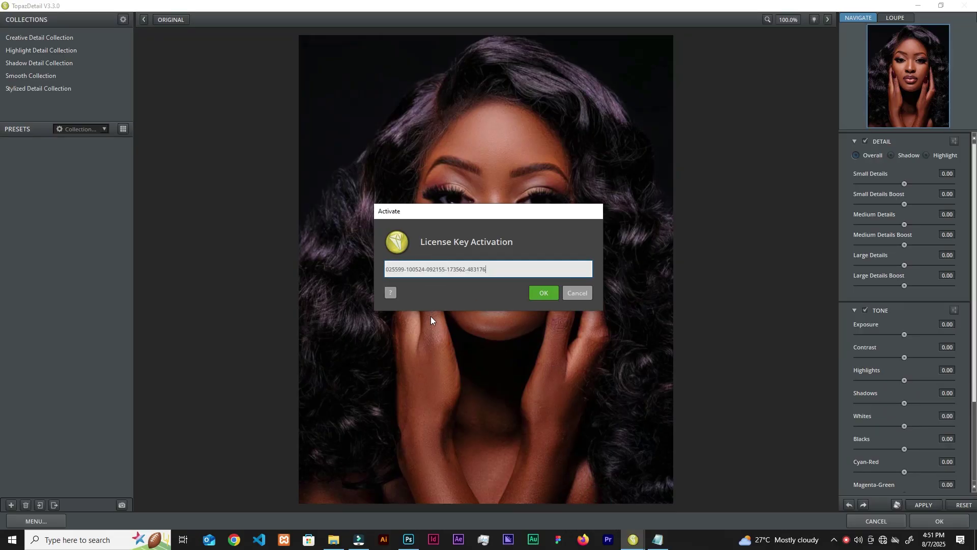
left_click(543, 294)
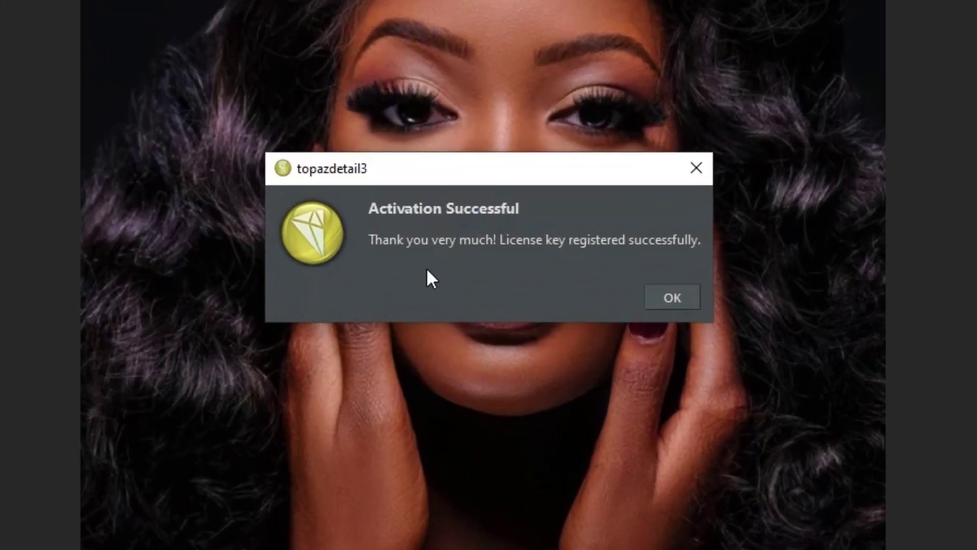
left_click(685, 296)
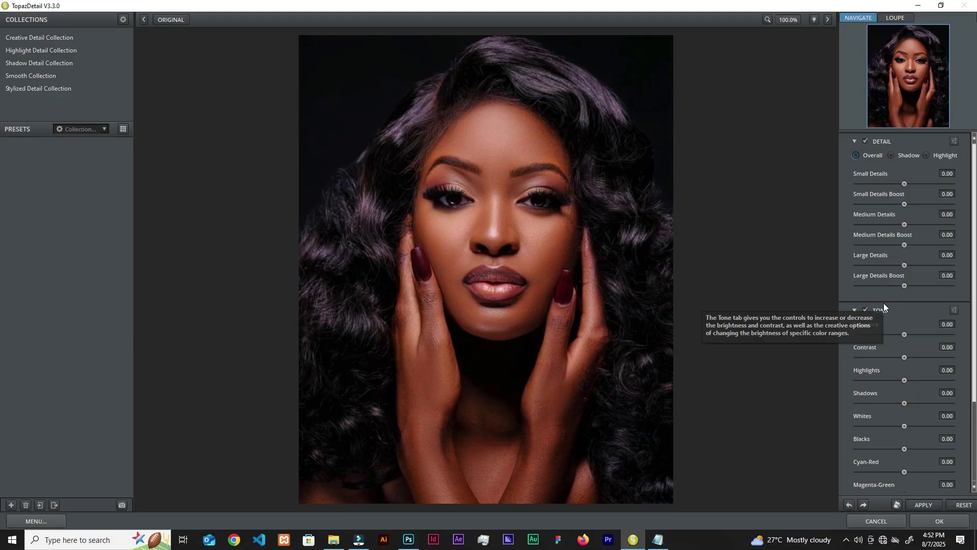
left_click(902, 522)
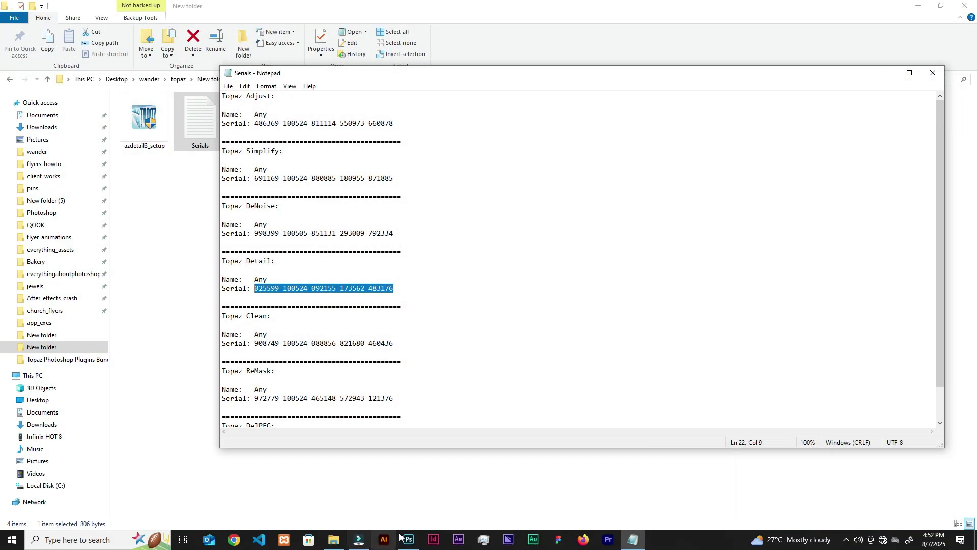
Back in Photoshop, run Filter > Topaz Labs > Topaz DeNoise 5 on the portrait.
left_click(409, 539)
left_click(141, 7)
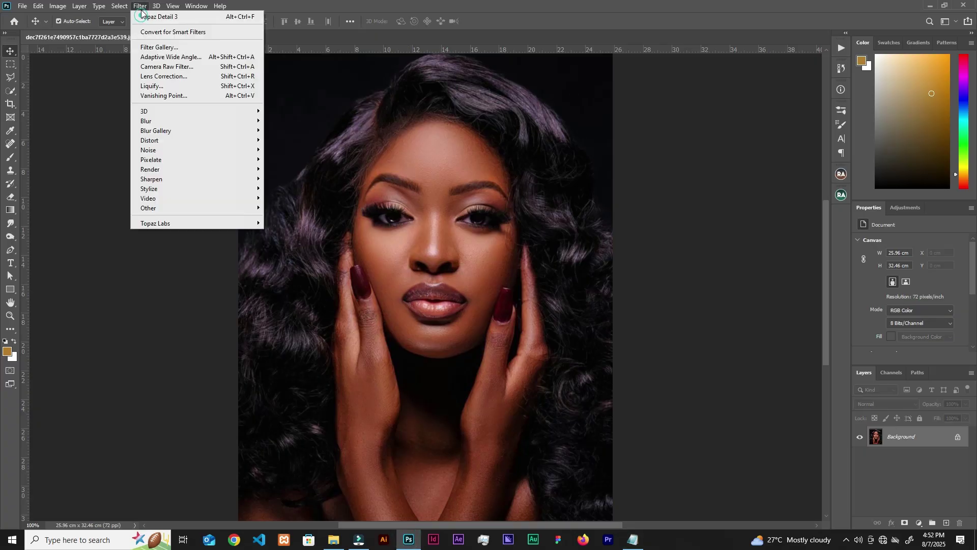
mouse_move(180, 224)
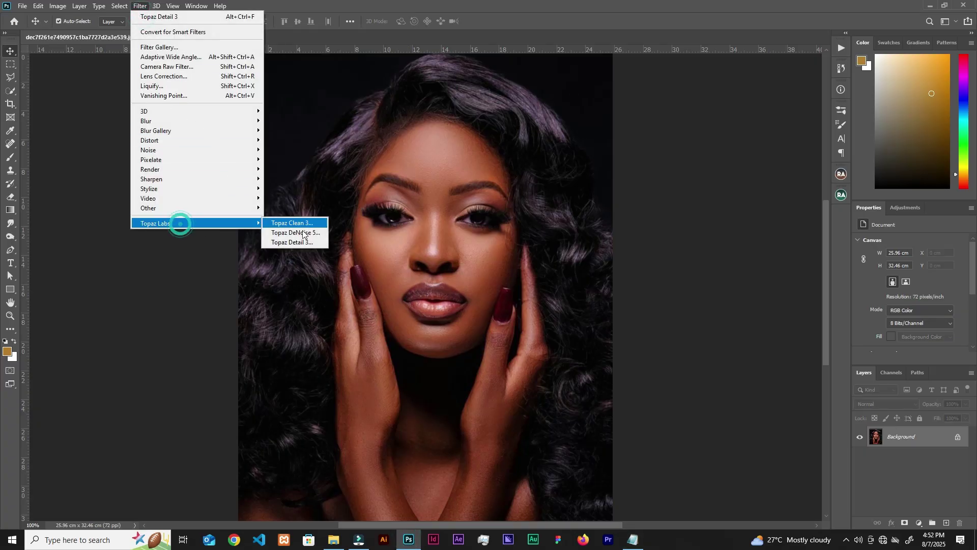
left_click(294, 243)
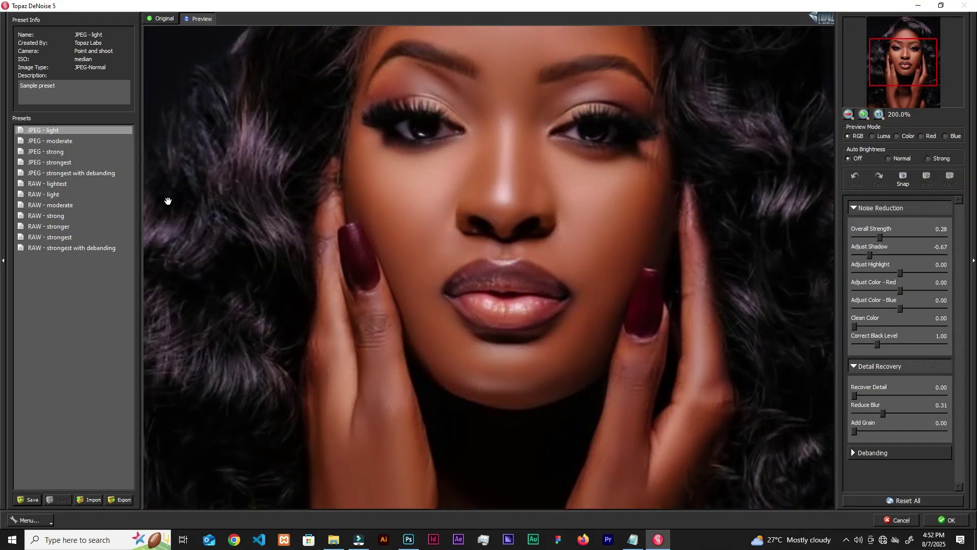
Apply the RAW - strongest with debanding preset and open Menu > Enter Key.
left_click(71, 248)
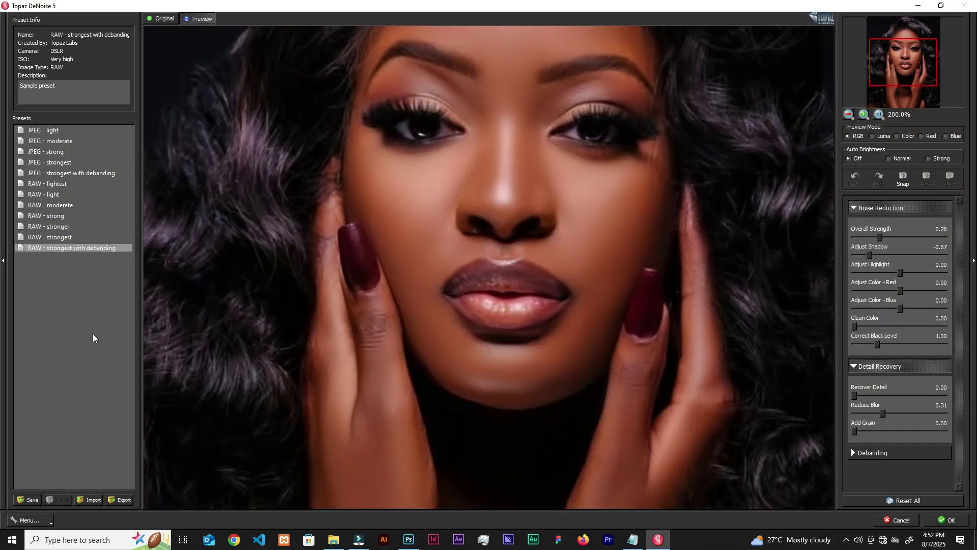
left_click(40, 520)
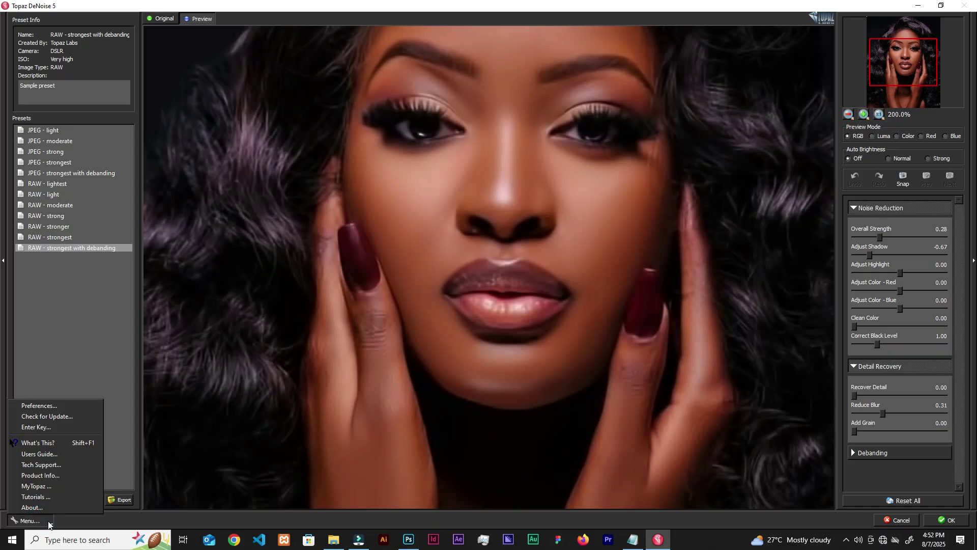
left_click(60, 429)
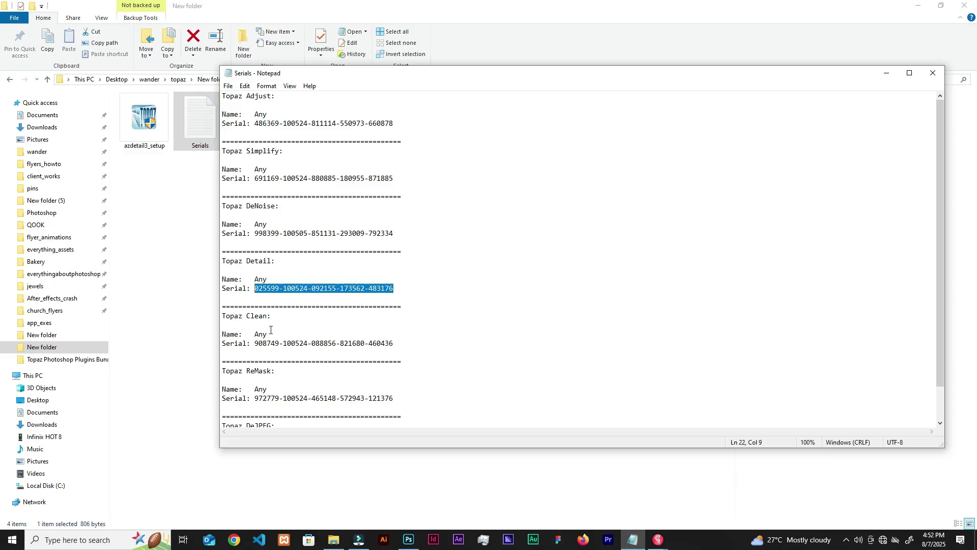
Select the full Topaz DeNoise serial line in the Serials file and return to DeNoise's activation form.
left_click_drag(396, 234, 256, 238)
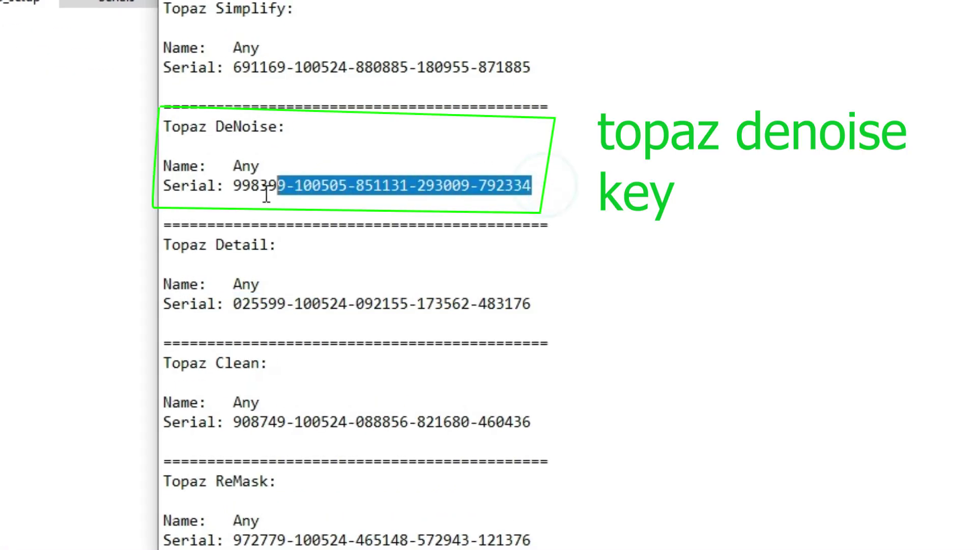
left_click(238, 193)
left_click_drag(234, 188, 540, 182)
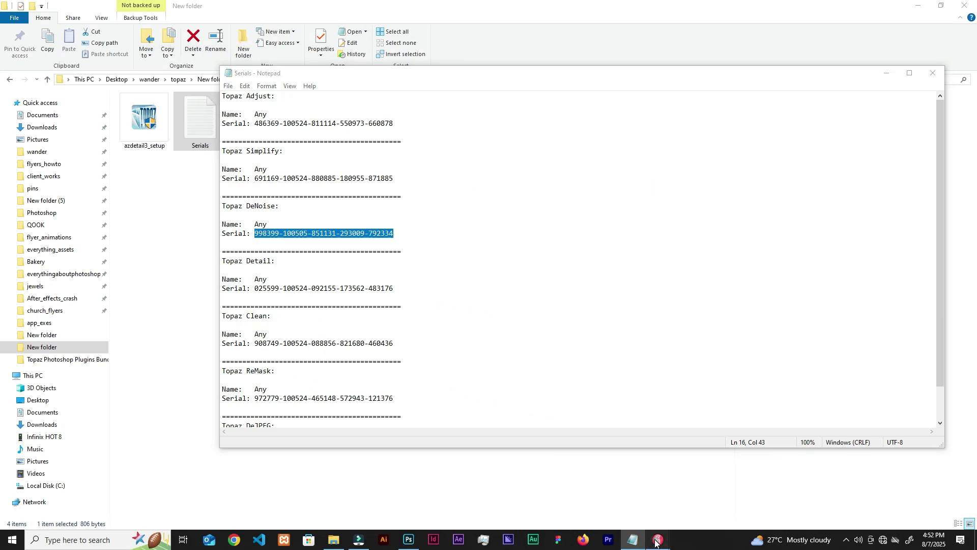
mouse_move(658, 540)
left_click(616, 476)
Enter the registration name, replace the License Key with the DeNoise serial, and confirm activation.
left_click(481, 233)
type("Any")
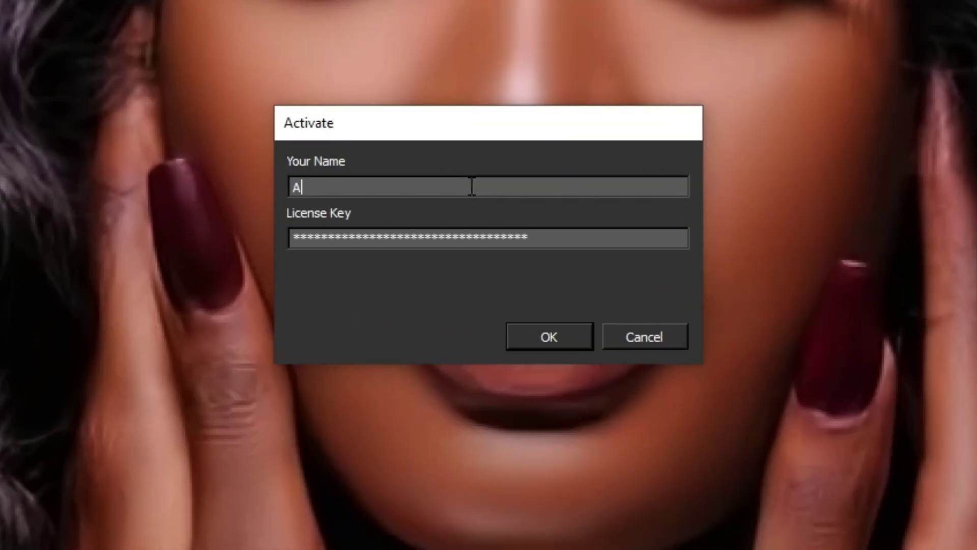
left_click_drag(548, 224, 136, 253)
key("ctrl+v")
left_click(578, 334)
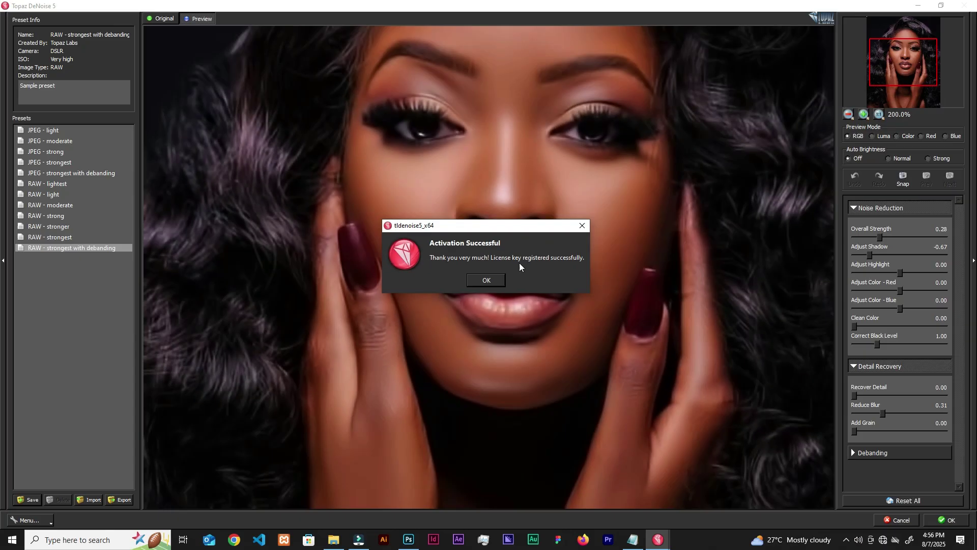
left_click(483, 286)
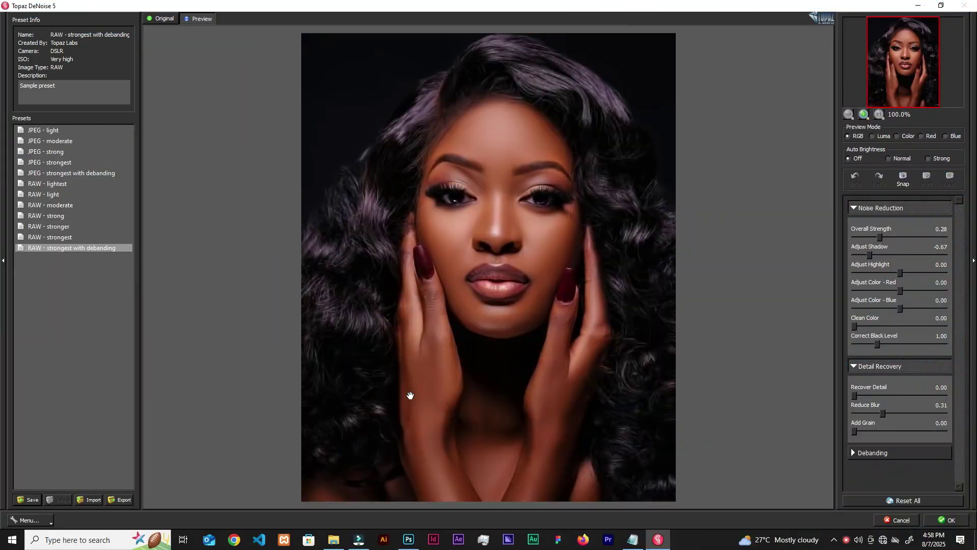